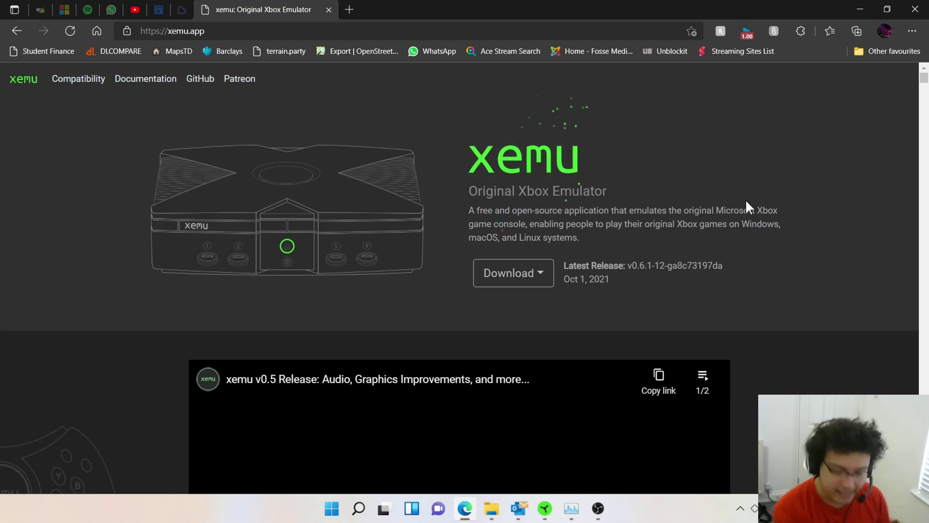
- Look through the xemu site's feature overview and the game compatibility list with its playability ratings
{"action": "scroll", "coordinate": [140, 251], "scroll_direction": "down", "scroll_amount": 10}
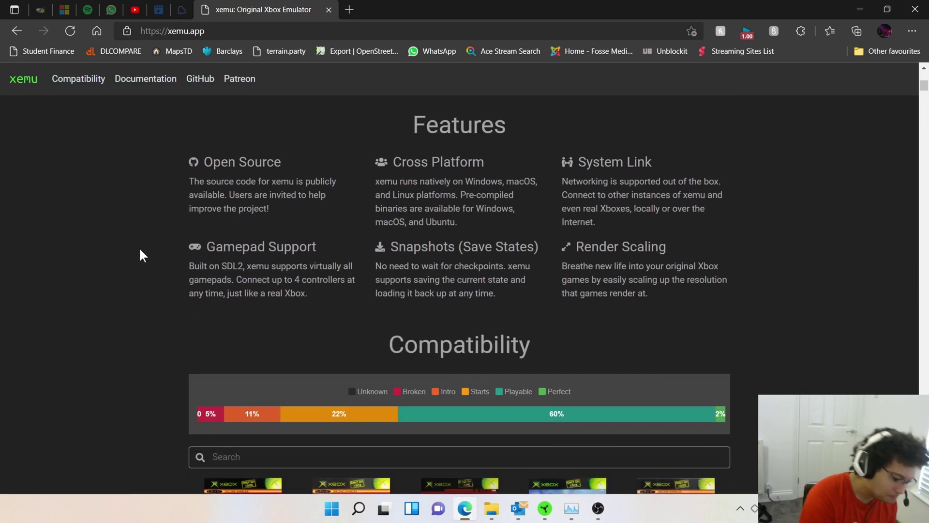
{"action": "scroll", "coordinate": [140, 250], "scroll_direction": "up", "scroll_amount": 1}
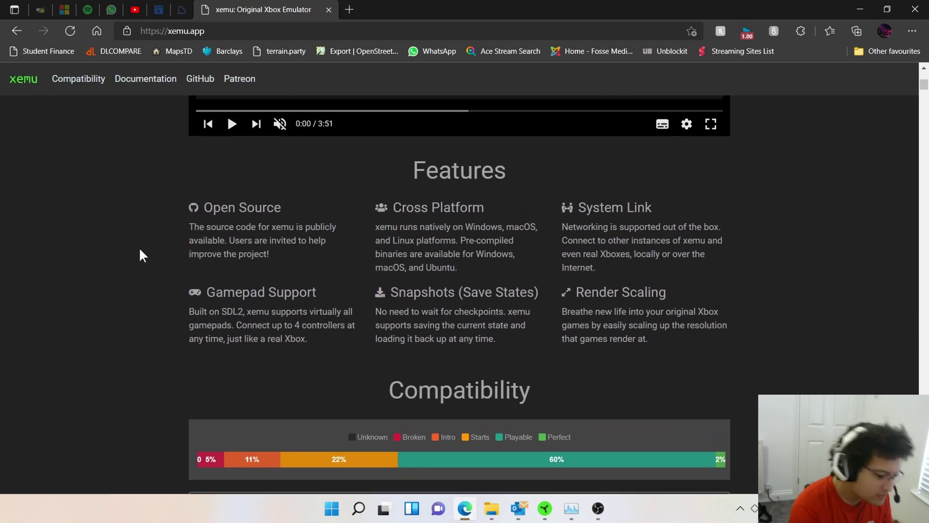
{"action": "scroll", "coordinate": [142, 255], "scroll_direction": "down", "scroll_amount": 8}
{"action": "scroll", "coordinate": [140, 250], "scroll_direction": "up", "scroll_amount": 2}
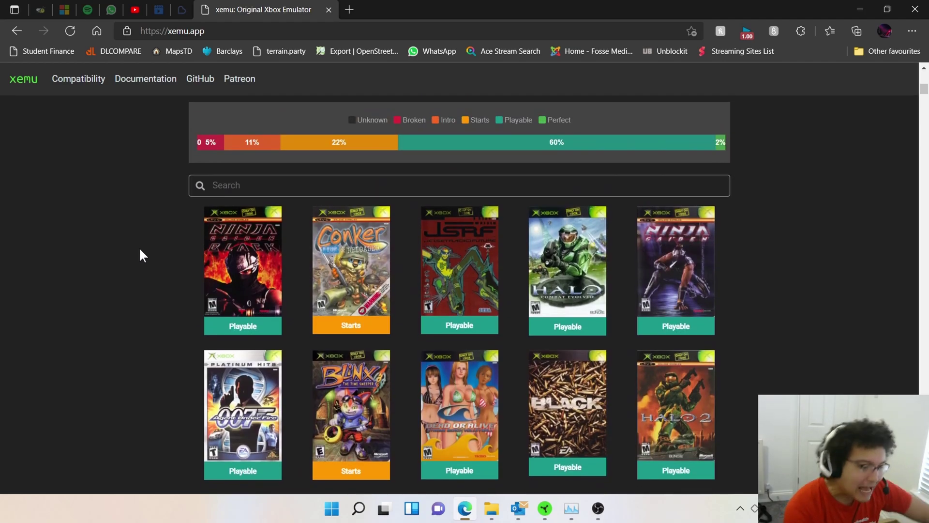
{"action": "scroll", "coordinate": [142, 255], "scroll_direction": "up", "scroll_amount": 1}
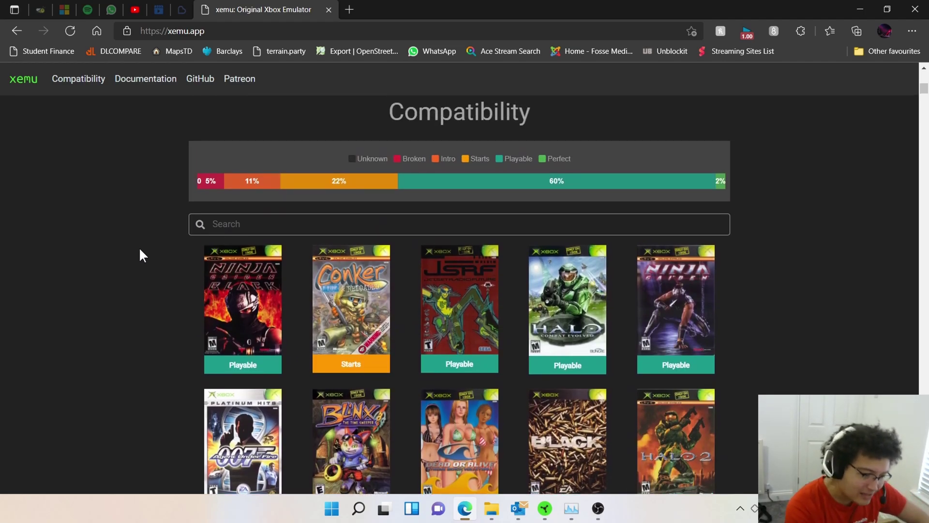
{"action": "mouse_move", "coordinate": [430, 179]}
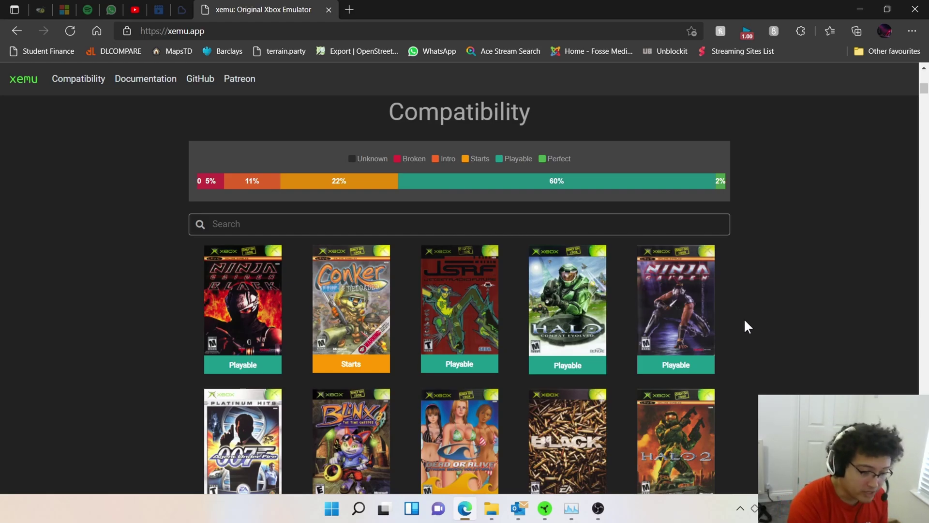
{"action": "scroll", "coordinate": [573, 288], "scroll_direction": "down", "scroll_amount": 1}
{"action": "scroll", "coordinate": [573, 287], "scroll_direction": "down", "scroll_amount": 4}
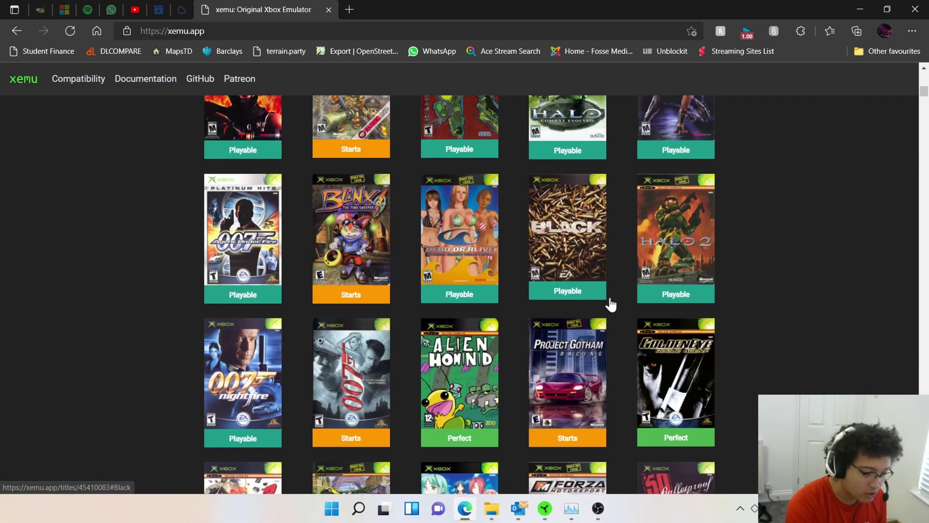
{"action": "scroll", "coordinate": [600, 368], "scroll_direction": "down", "scroll_amount": 3}
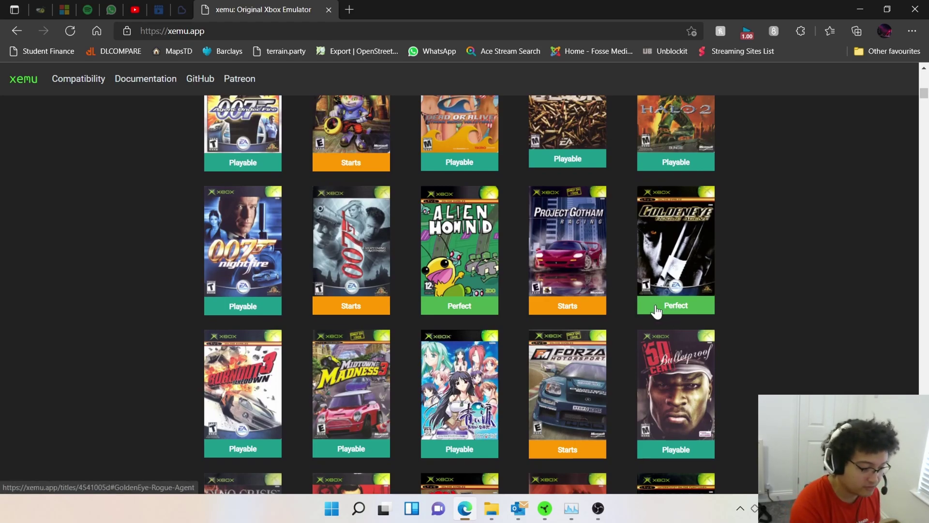
{"action": "scroll", "coordinate": [656, 311], "scroll_direction": "down", "scroll_amount": 5}
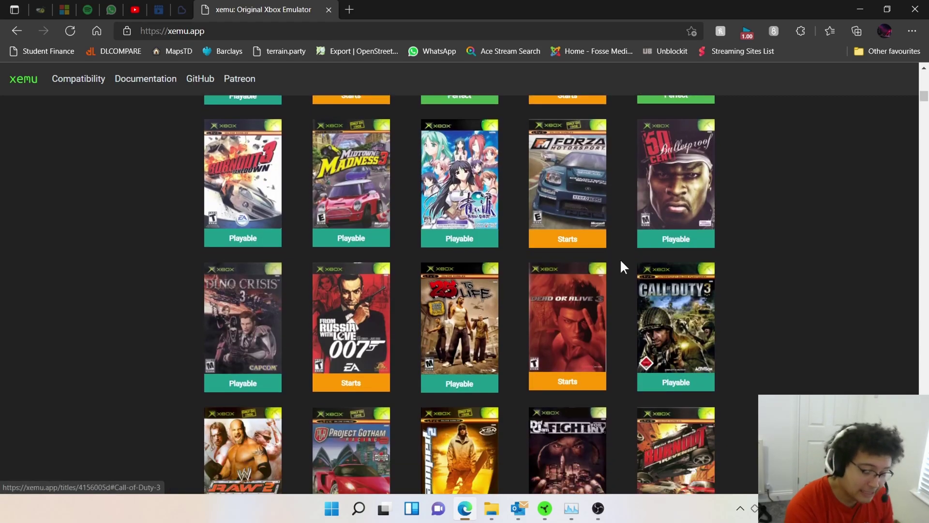
{"action": "scroll", "coordinate": [585, 189], "scroll_direction": "up", "scroll_amount": 1}
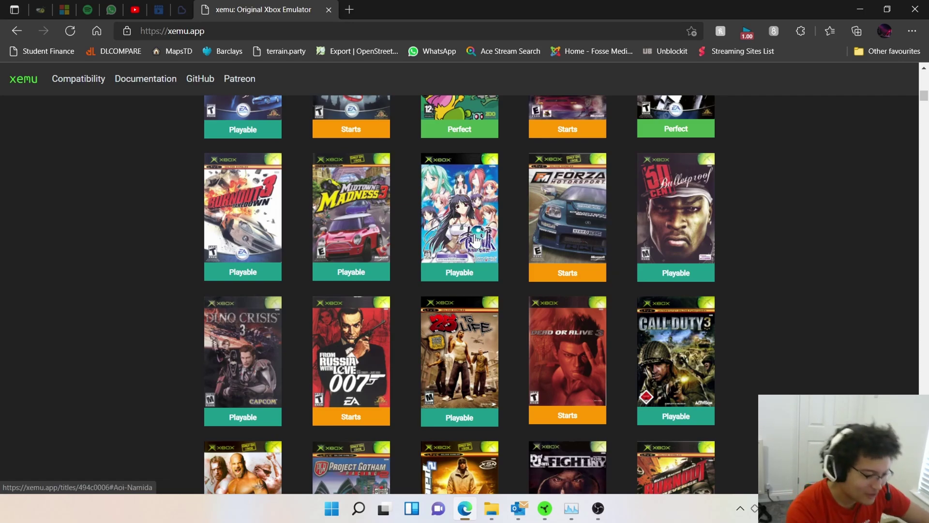
- Download the Windows (x86-64) release of xemu from the site's main download section
{"action": "scroll", "coordinate": [472, 243], "scroll_direction": "up", "scroll_amount": 15}
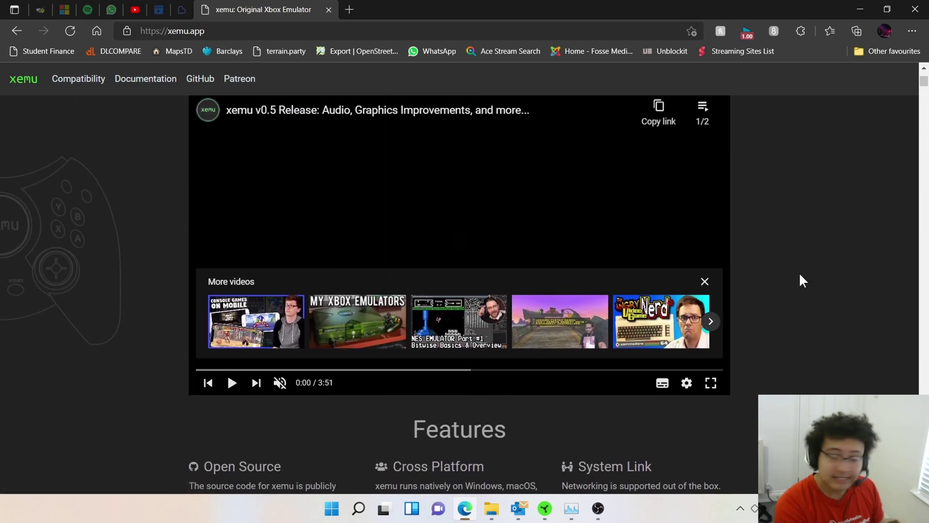
{"action": "scroll", "coordinate": [799, 274], "scroll_direction": "up", "scroll_amount": 5}
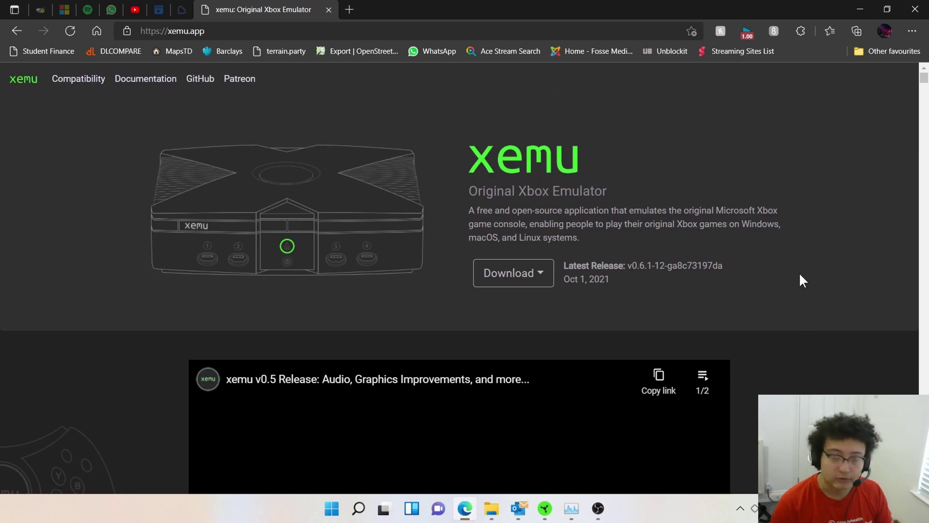
{"action": "left_click", "coordinate": [499, 285]}
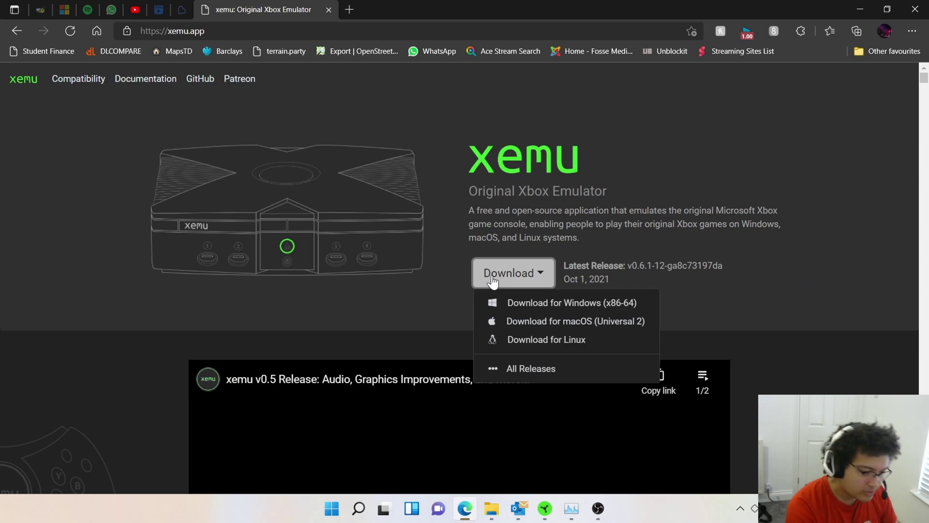
{"action": "left_click", "coordinate": [515, 305]}
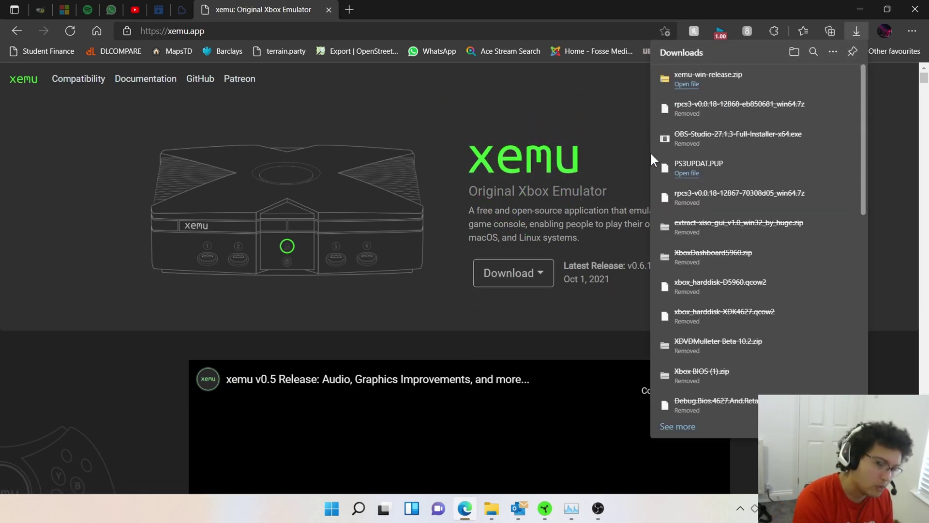
{"action": "left_click", "coordinate": [620, 155]}
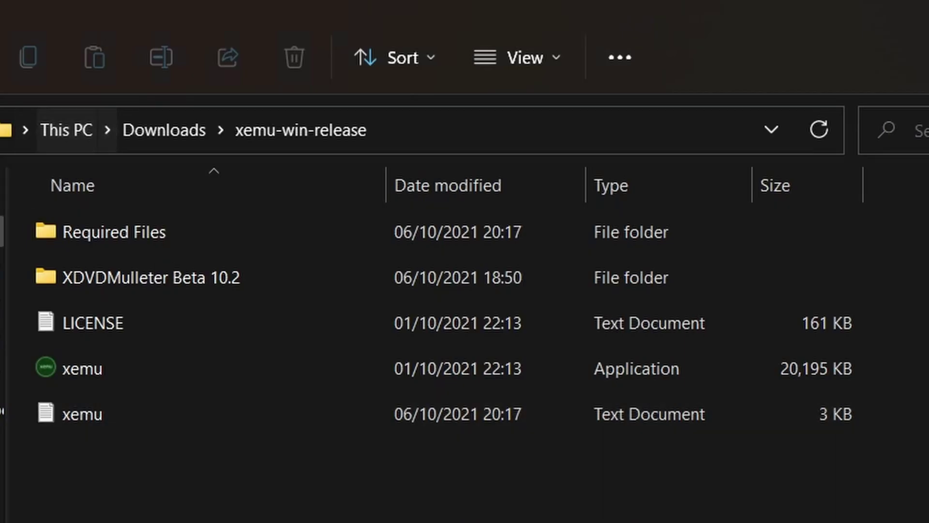
- Extract the xemu-win-release archive from the Downloads folder into a new folder named xemu-win-release2
{"action": "key", "text": "alt+Up"}
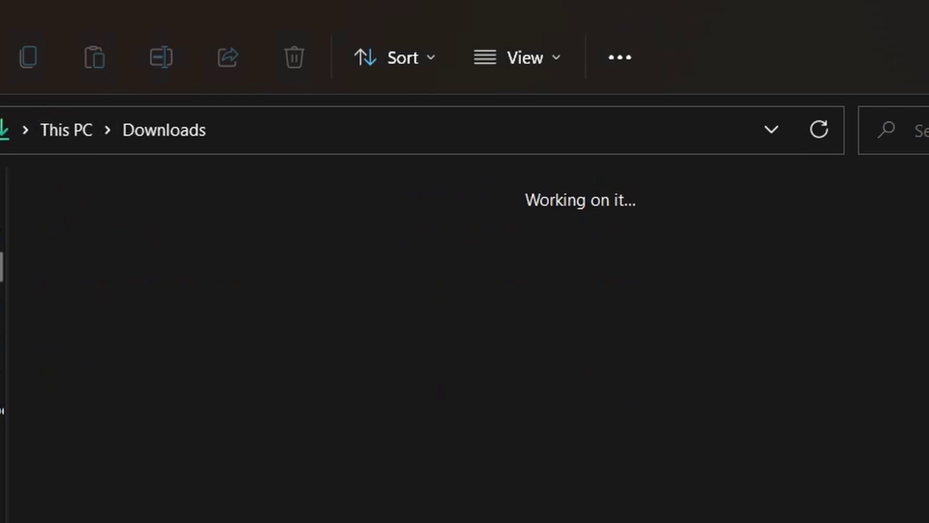
{"action": "left_click", "coordinate": [100, 280]}
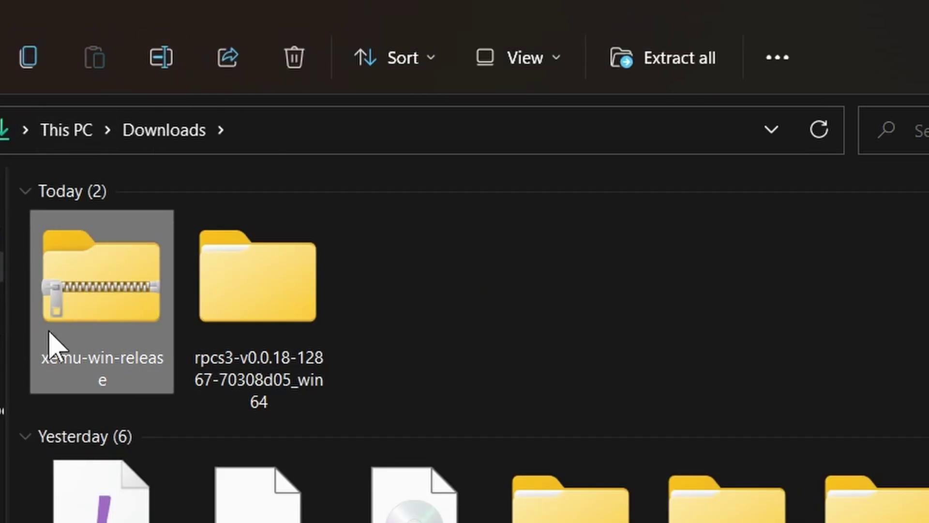
{"action": "right_click", "coordinate": [65, 311]}
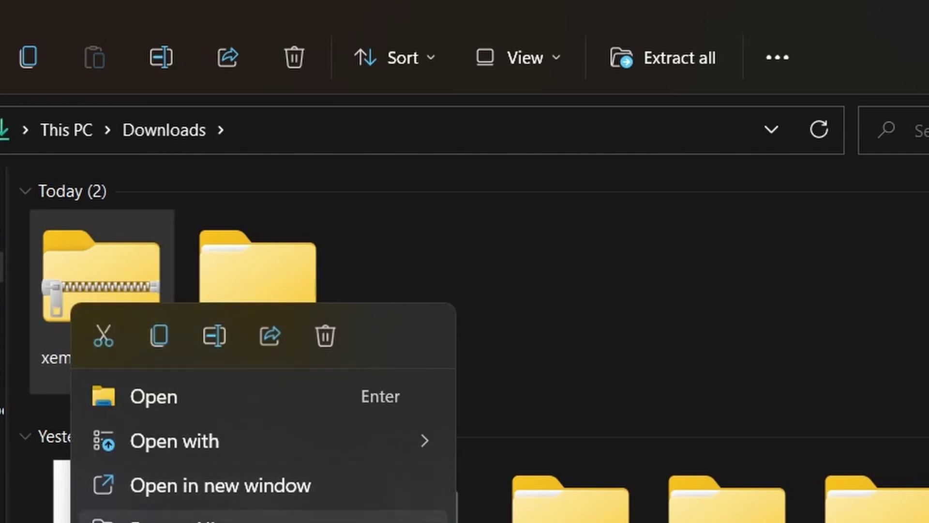
{"action": "left_click", "coordinate": [203, 521]}
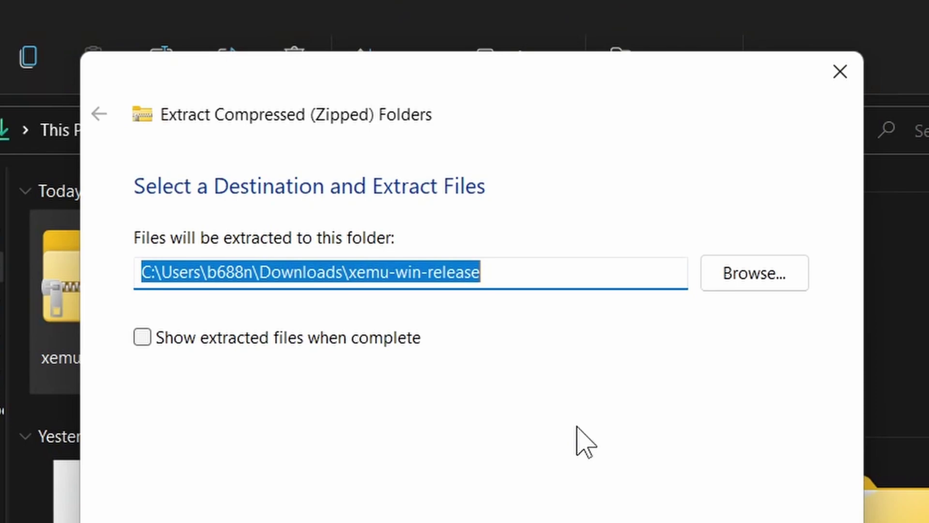
{"action": "left_click", "coordinate": [531, 276]}
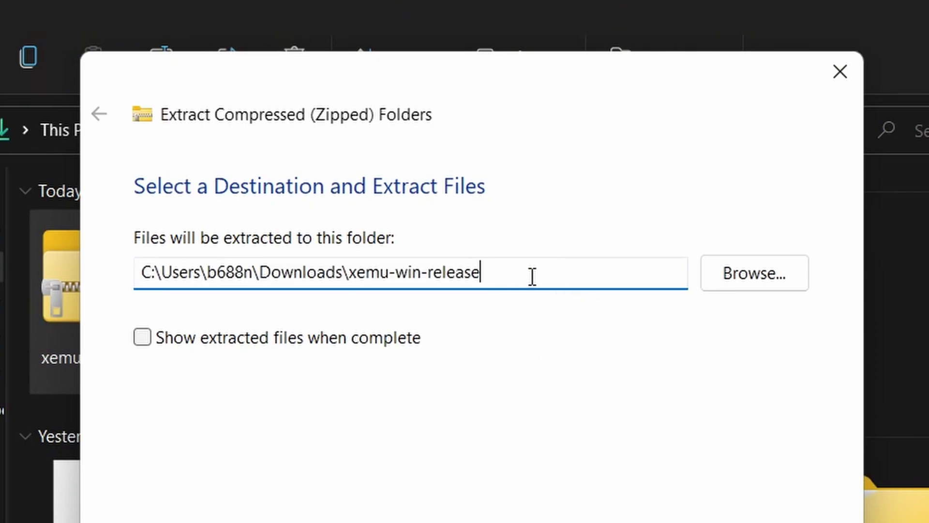
{"action": "type", "text": "2"}
{"action": "key", "text": "Return"}
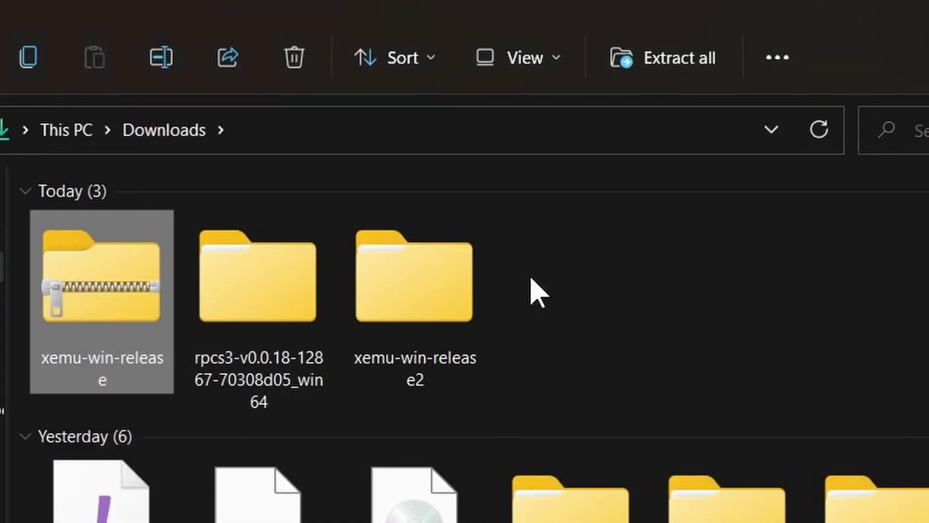
- Launch xemu from the extracted folder and dismiss its startup error messages
{"action": "left_click", "coordinate": [390, 326]}
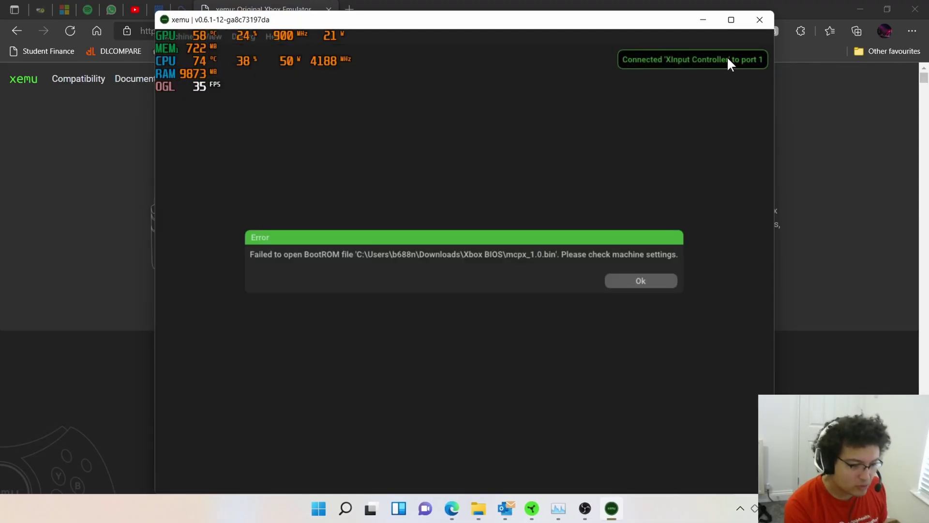
{"action": "left_click", "coordinate": [632, 283]}
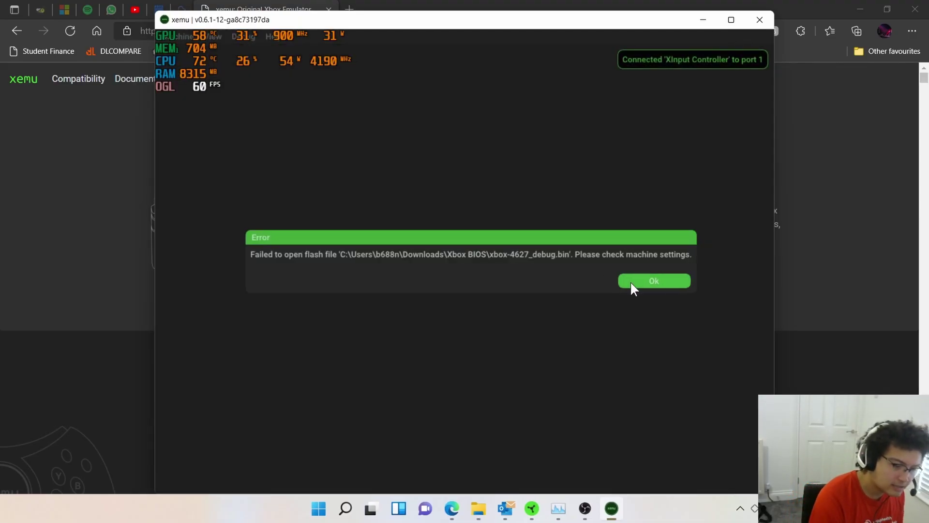
{"action": "left_click", "coordinate": [656, 281]}
{"action": "left_click", "coordinate": [675, 281]}
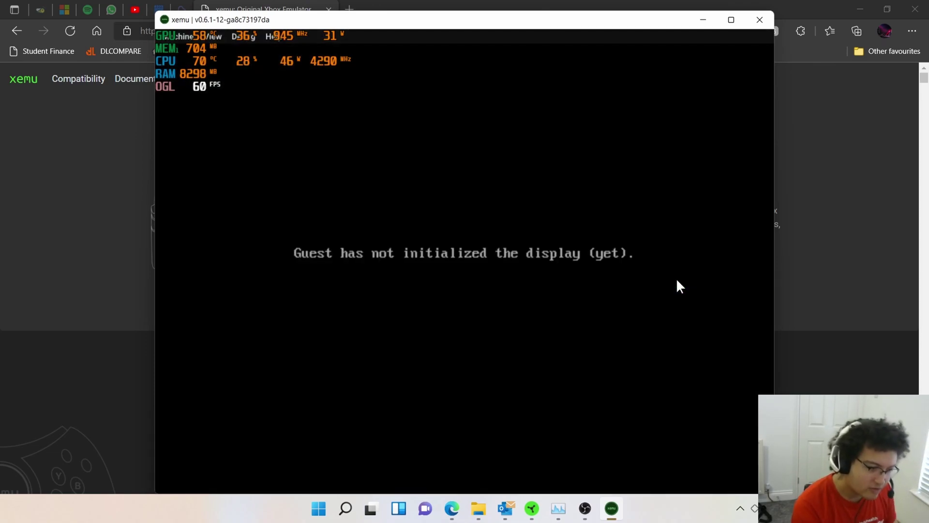
- In xemu's machine settings, set the Flash (BIOS) file to xbox-4627_debug from xemu-win-release\Required Files
{"action": "left_click", "coordinate": [182, 32]}
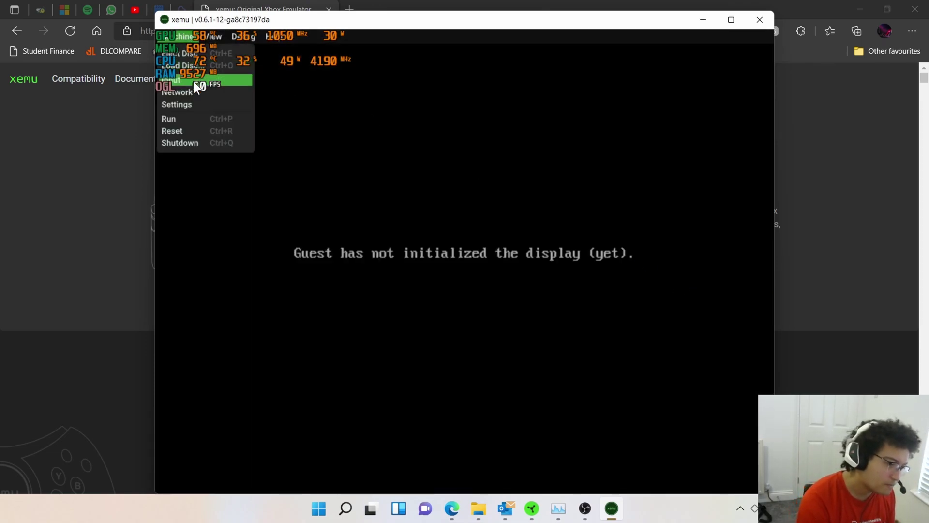
{"action": "left_click", "coordinate": [189, 104]}
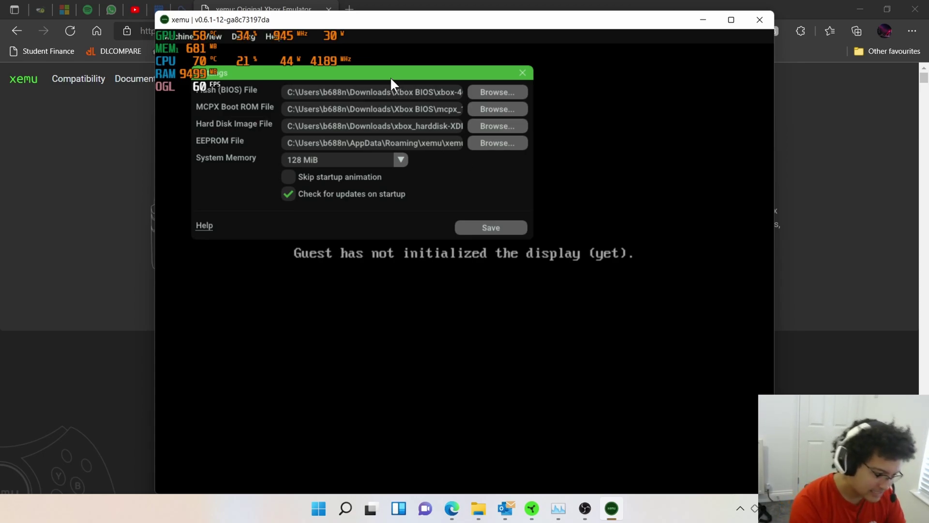
{"action": "left_click_drag", "start_coordinate": [393, 76], "coordinate": [518, 160]}
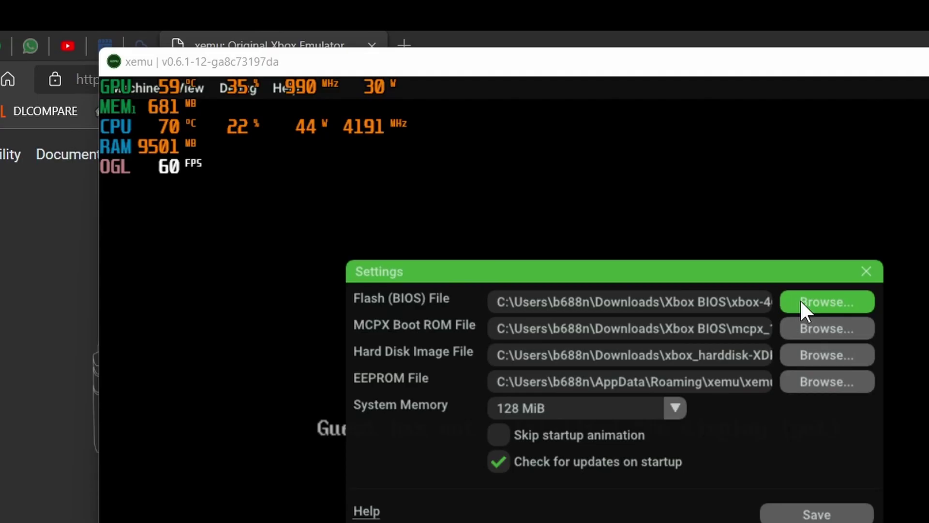
{"action": "left_click", "coordinate": [601, 172]}
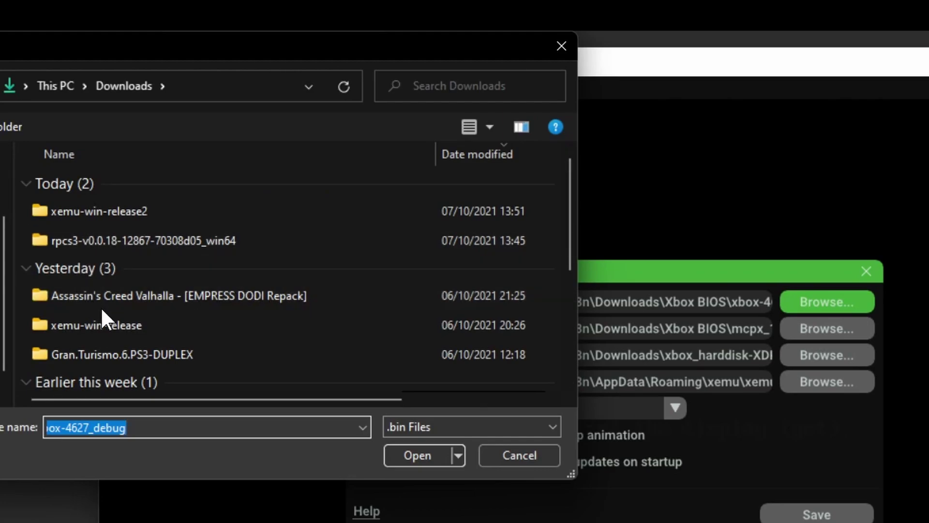
{"action": "double_click", "coordinate": [104, 323]}
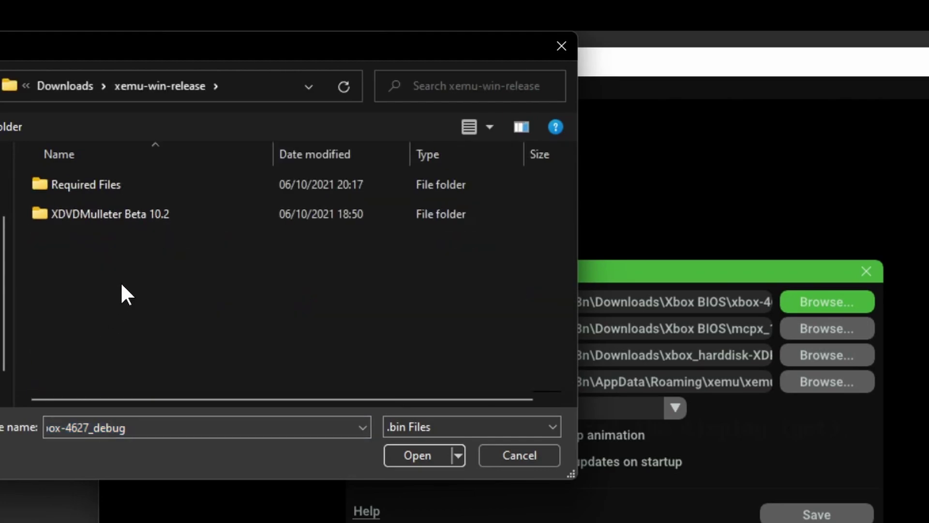
{"action": "double_click", "coordinate": [107, 191]}
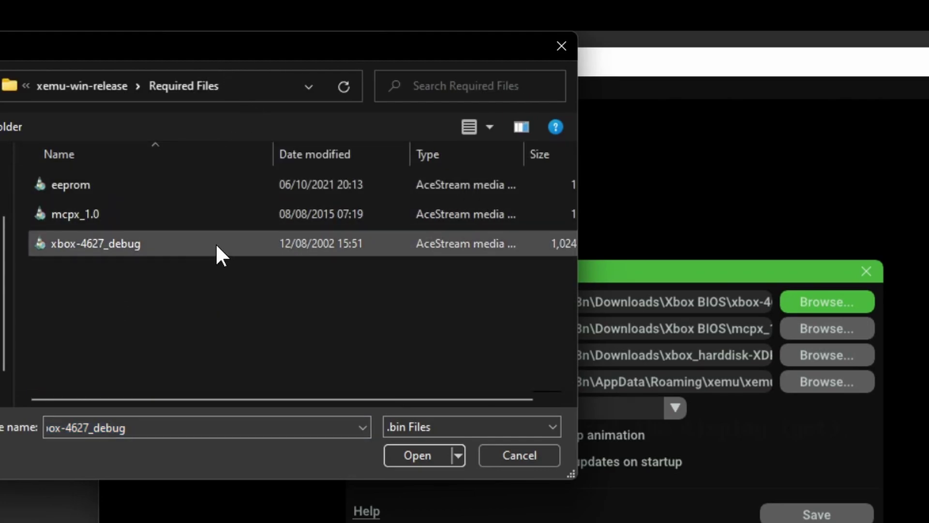
{"action": "left_click", "coordinate": [193, 245]}
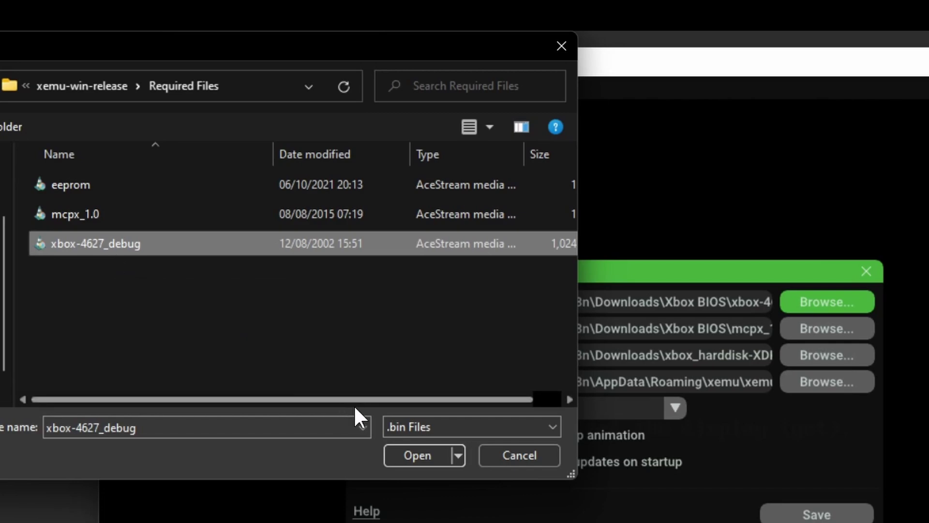
{"action": "left_click", "coordinate": [422, 455]}
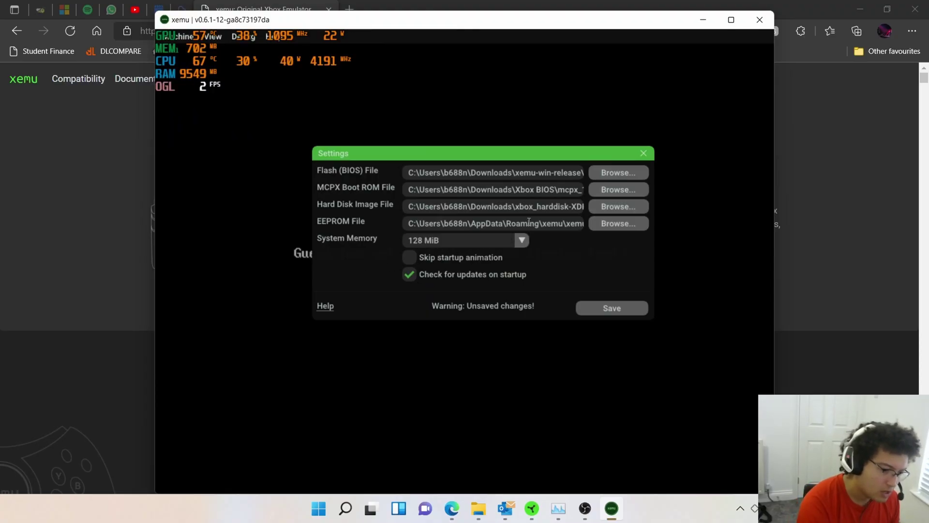
- Set the MCPX Boot ROM file to mcpx_1.0 from xemu-win-release\Required Files
{"action": "left_click", "coordinate": [602, 189]}
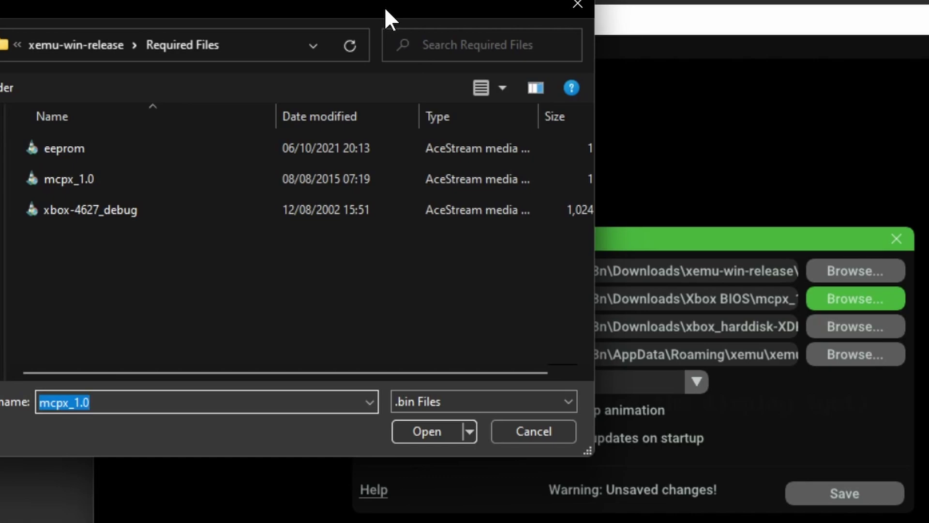
{"action": "left_click", "coordinate": [745, 252]}
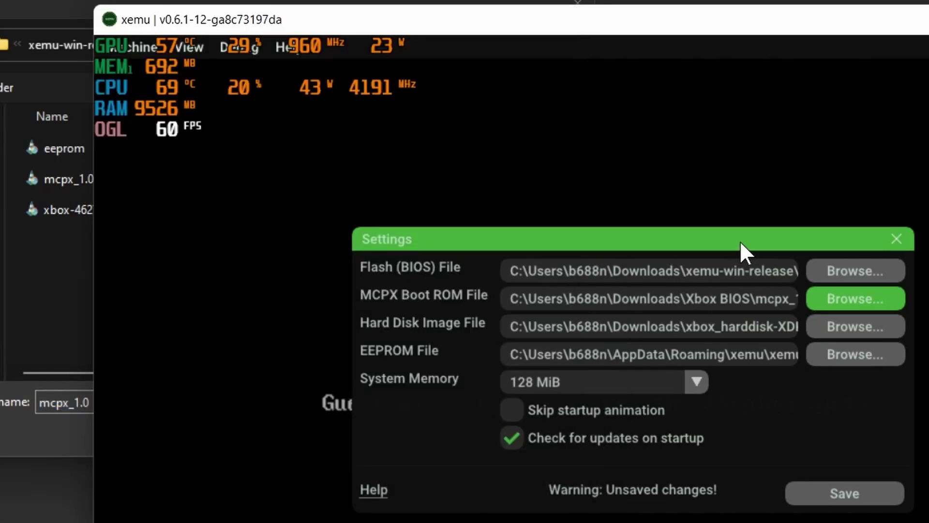
{"action": "left_click", "coordinate": [49, 289]}
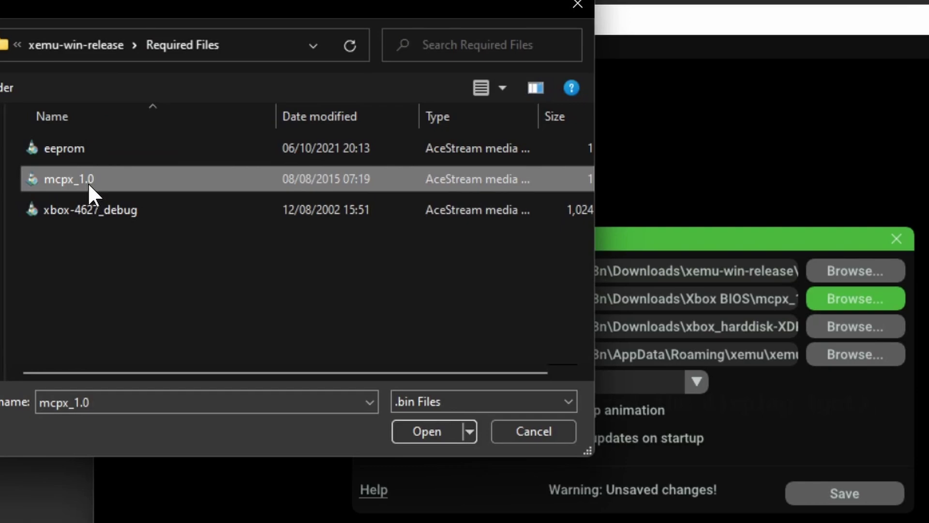
{"action": "mouse_move", "coordinate": [324, 371]}
{"action": "left_mouse_down"}
{"action": "mouse_move", "coordinate": [385, 386]}
{"action": "mouse_move", "coordinate": [315, 376]}
{"action": "left_mouse_up"}
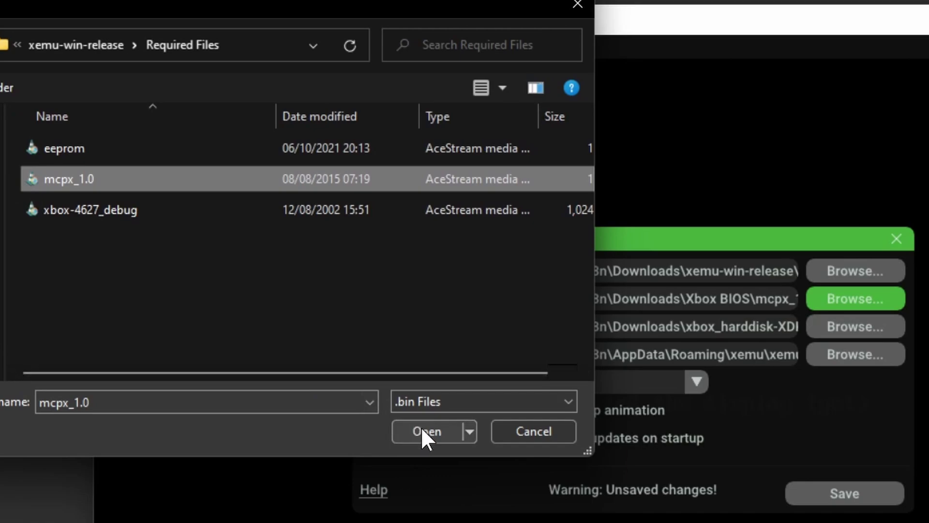
{"action": "left_click", "coordinate": [423, 429]}
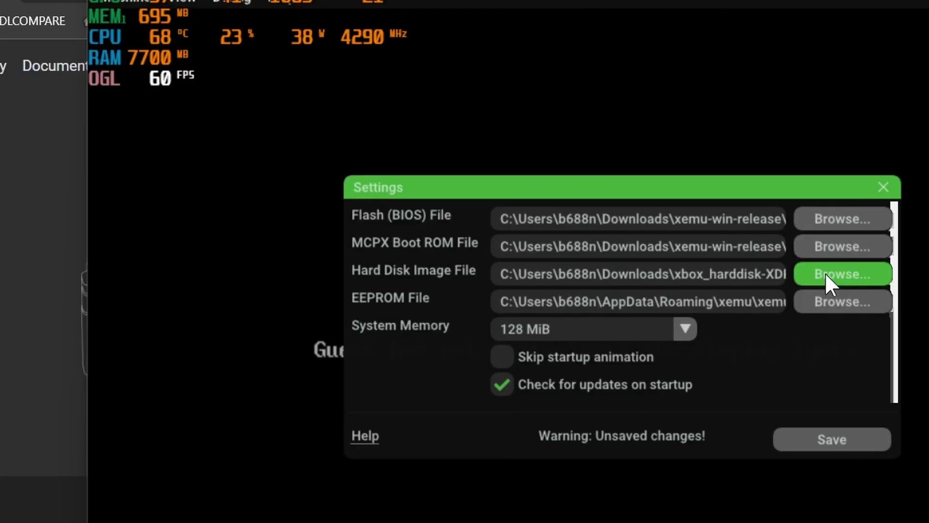
- Set the Hard Disk Image file to xbox_harddisk-XDK4627.qcow2 from Downloads\xemu-win-release\Required Files
{"action": "left_click", "coordinate": [613, 212]}
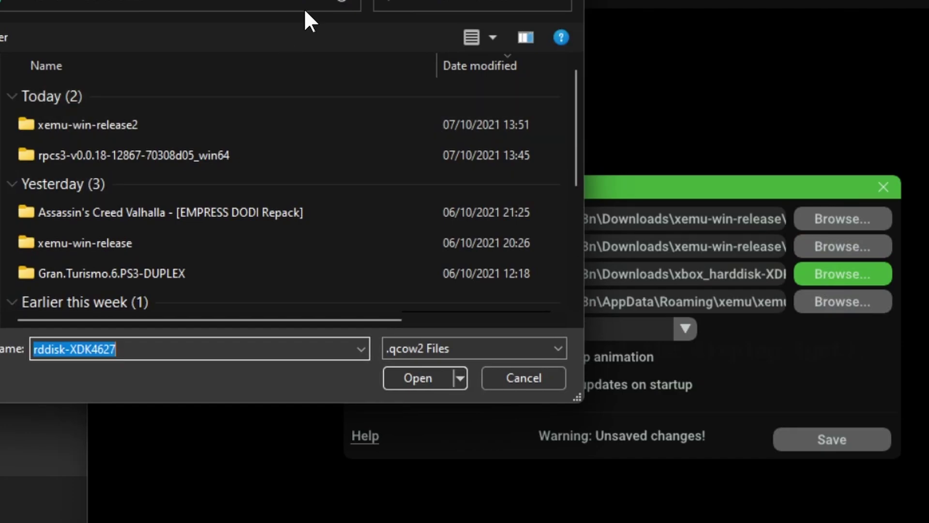
{"action": "left_click_drag", "start_coordinate": [231, 1], "coordinate": [344, 3]}
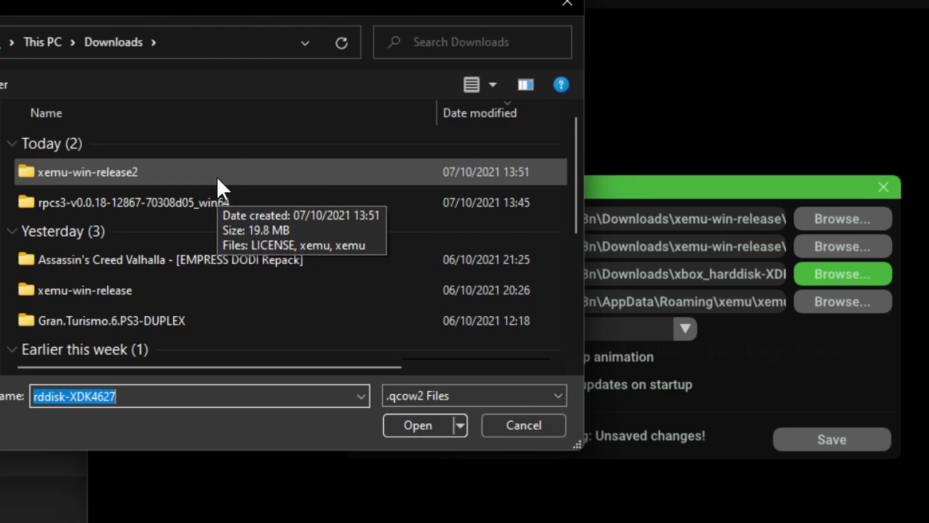
{"action": "double_click", "coordinate": [127, 286]}
{"action": "double_click", "coordinate": [106, 145]}
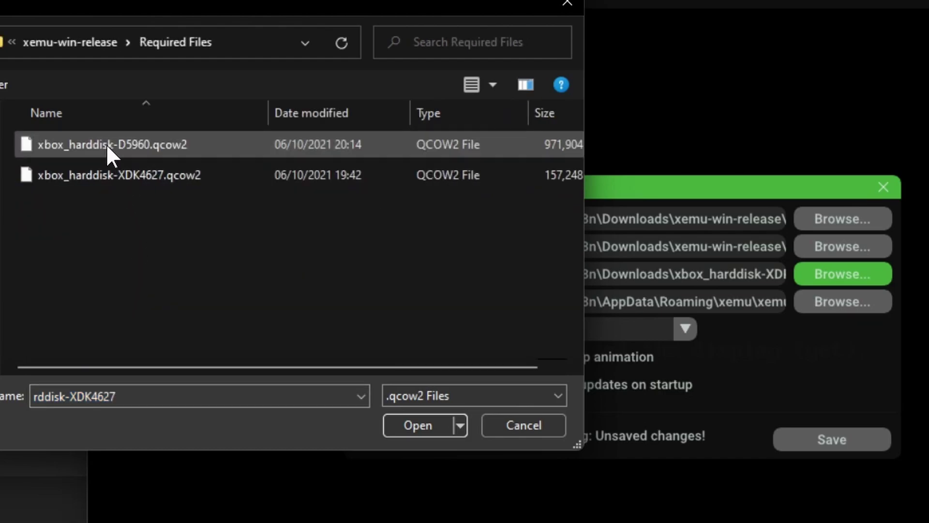
{"action": "left_click", "coordinate": [140, 176]}
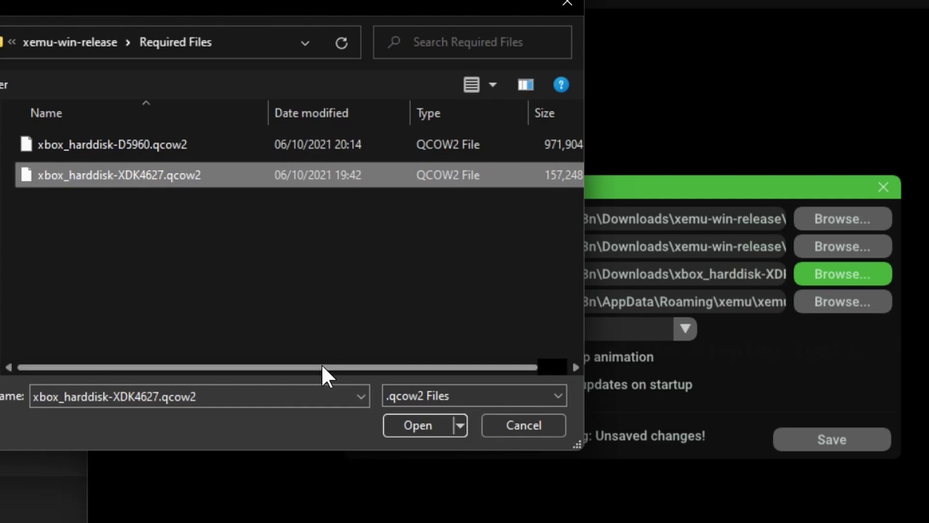
{"action": "left_click", "coordinate": [400, 425]}
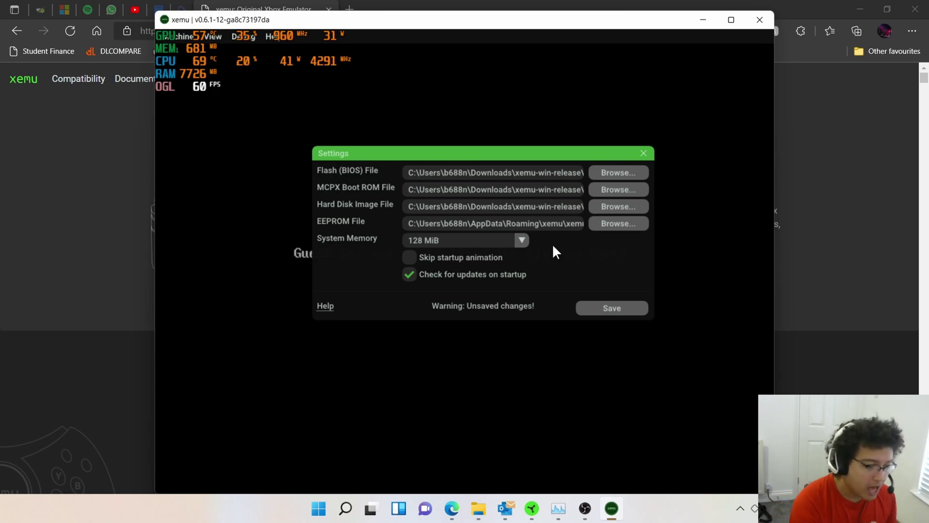
- Check the System Memory choices, leave 128 MiB selected and save the machine settings
{"action": "left_click", "coordinate": [523, 240]}
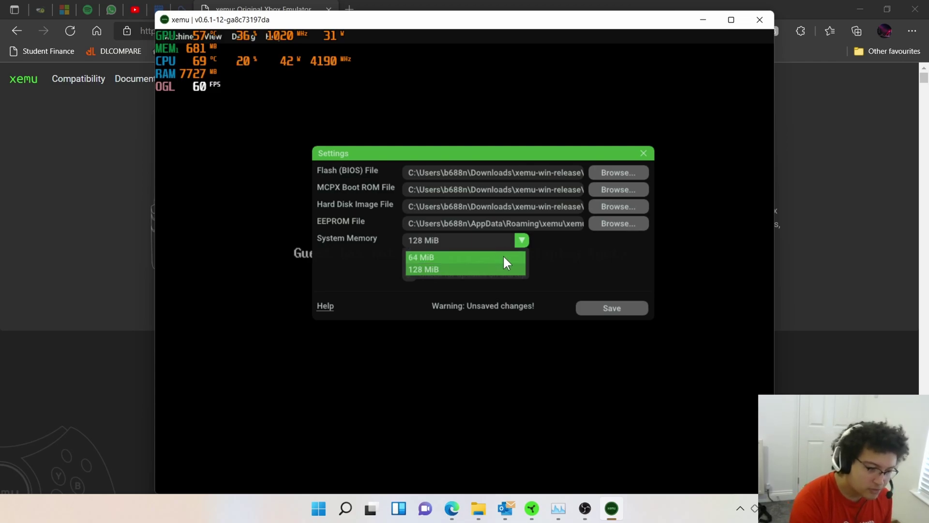
{"action": "left_click", "coordinate": [538, 260]}
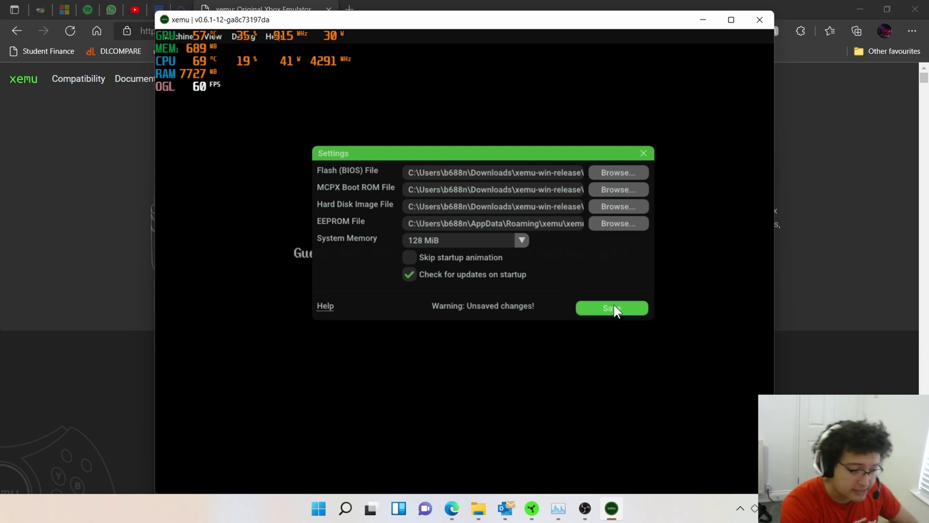
{"action": "left_click", "coordinate": [610, 303]}
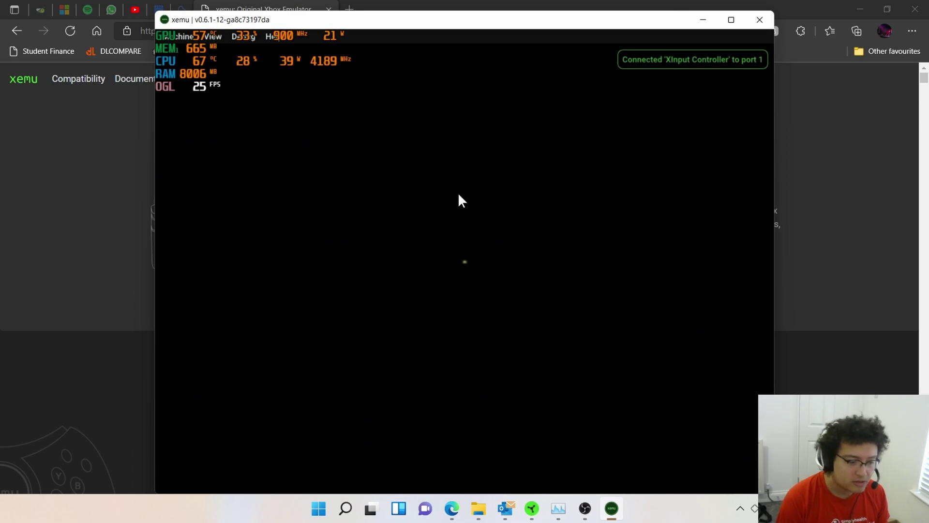
- Launch the xemu application from the Downloads\xemu-win-release folder
{"action": "left_click", "coordinate": [736, 23]}
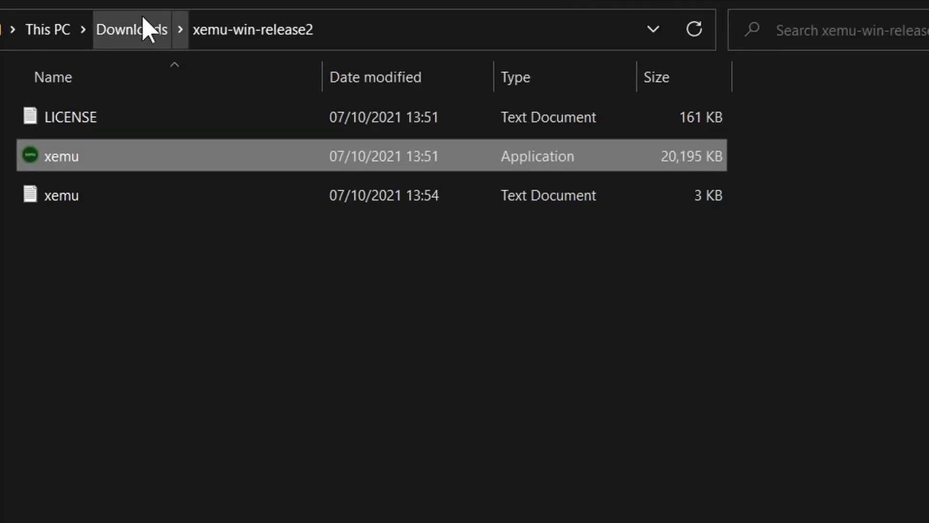
{"action": "left_click", "coordinate": [144, 29]}
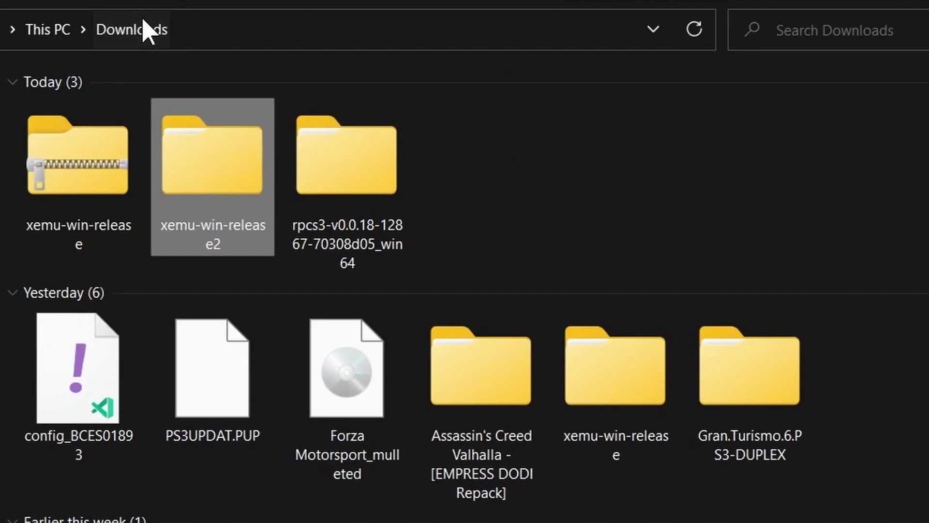
{"action": "double_click", "coordinate": [604, 406]}
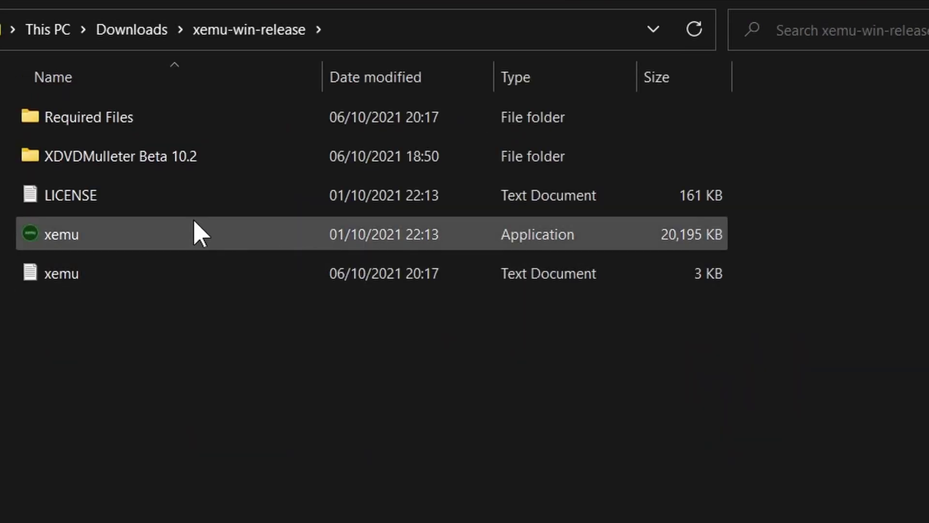
{"action": "double_click", "coordinate": [92, 235]}
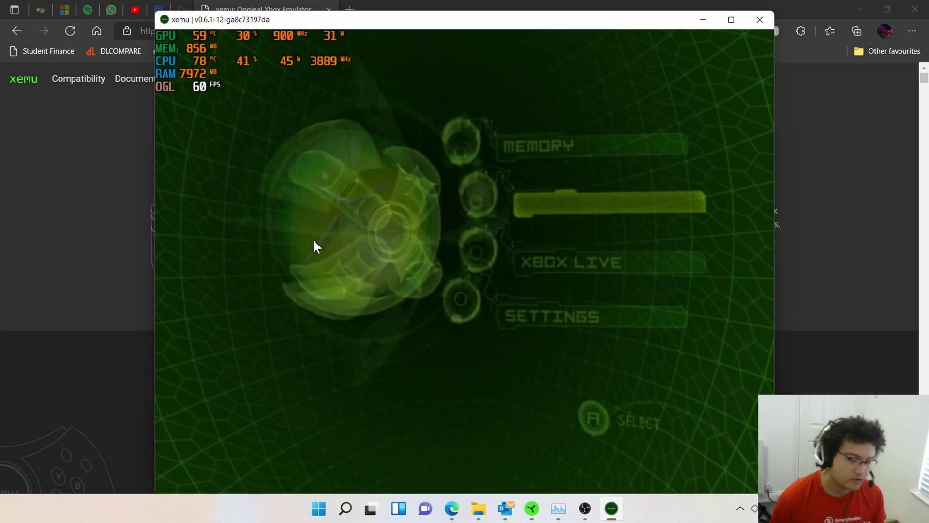
- Browse the Xbox dashboard entries Memory, Music, Xbox Live and Settings to test the emulated console
{"action": "key", "text": "Up"}
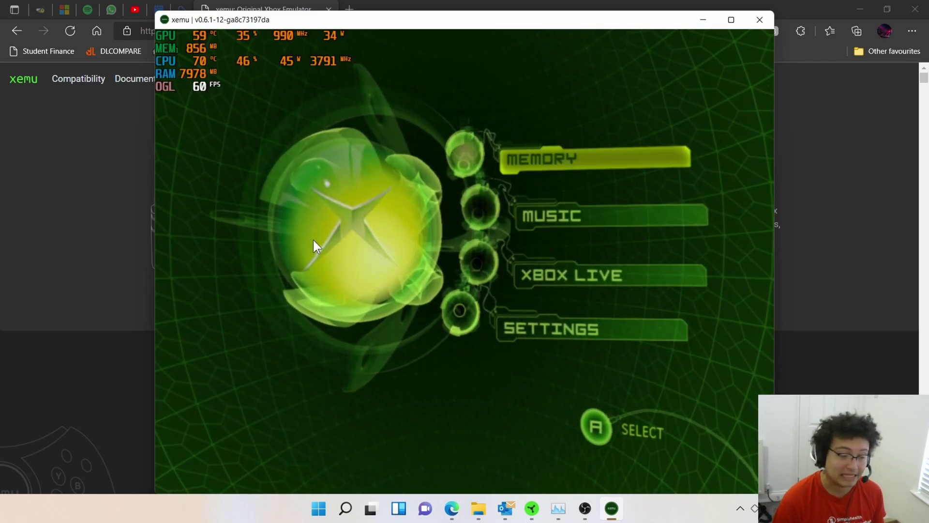
{"action": "key", "text": "Down"}
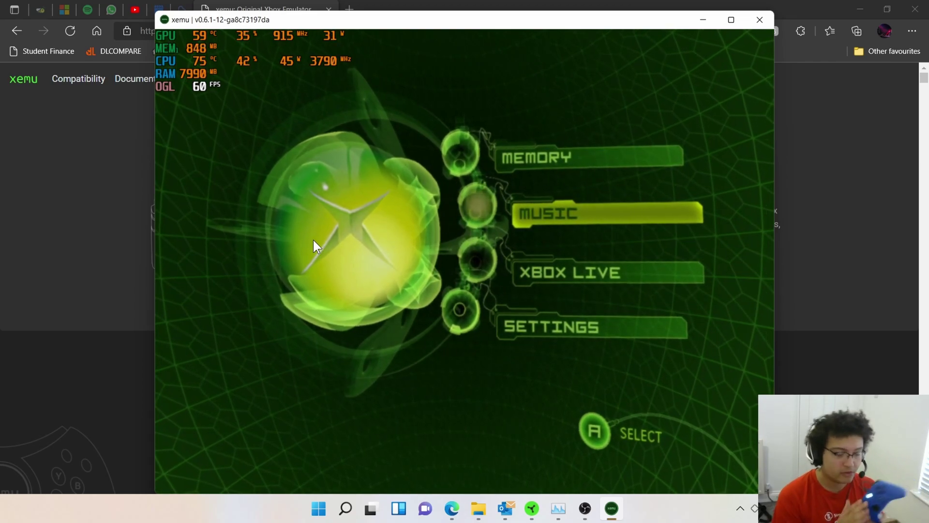
{"action": "key", "text": "Down"}
{"action": "key", "text": "Up"}
{"action": "key", "text": "Down"}
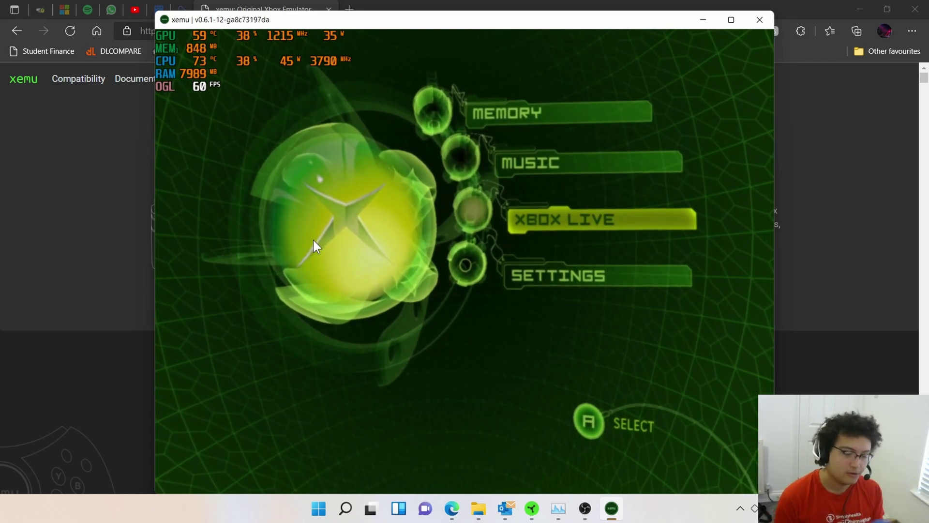
{"action": "key", "text": "Down"}
{"action": "key", "text": "a"}
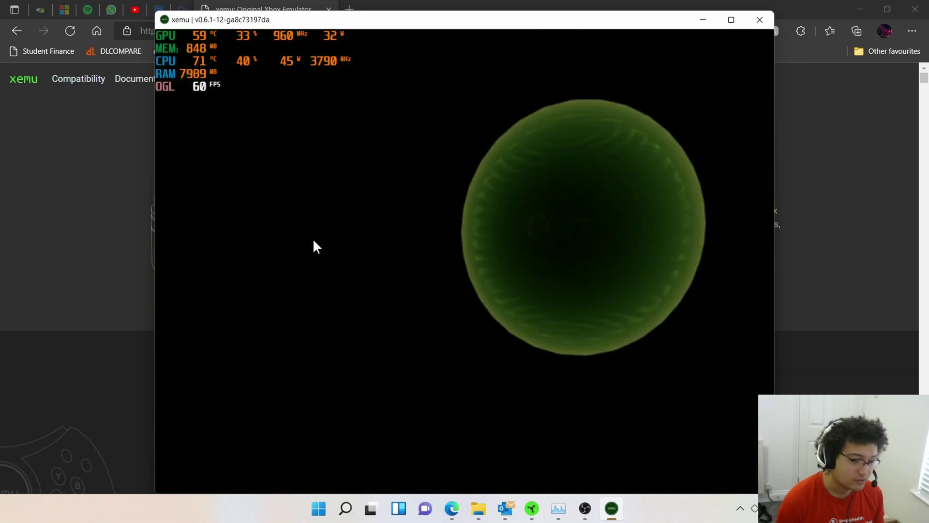
{"action": "key", "text": "a"}
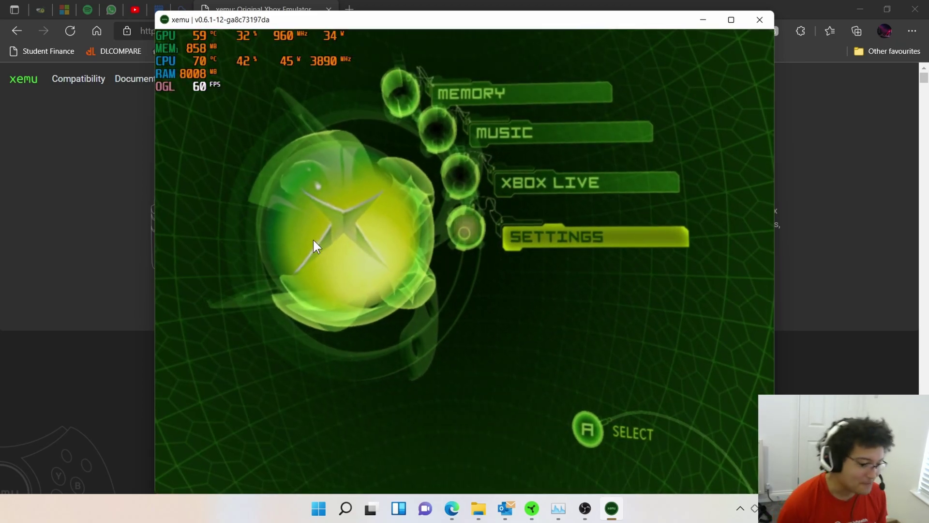
{"action": "key", "text": "Up"}
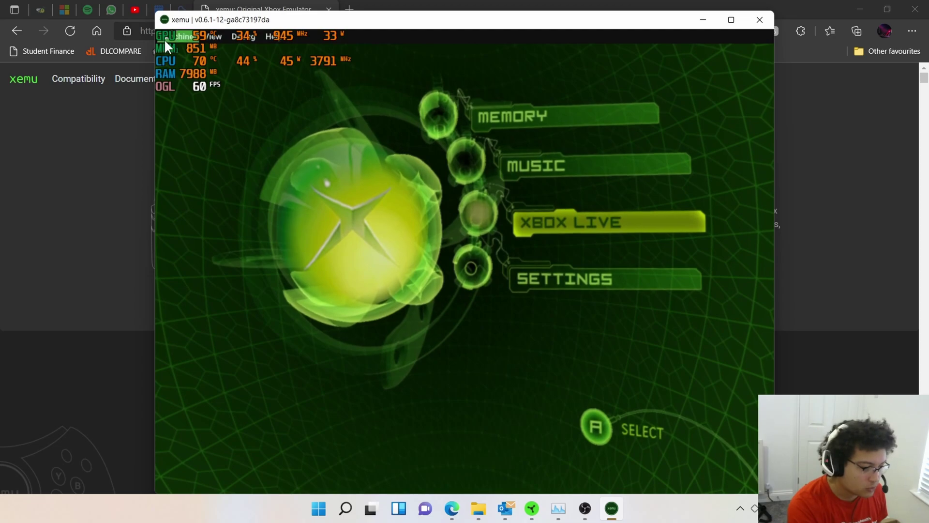
{"action": "left_click", "coordinate": [165, 36]}
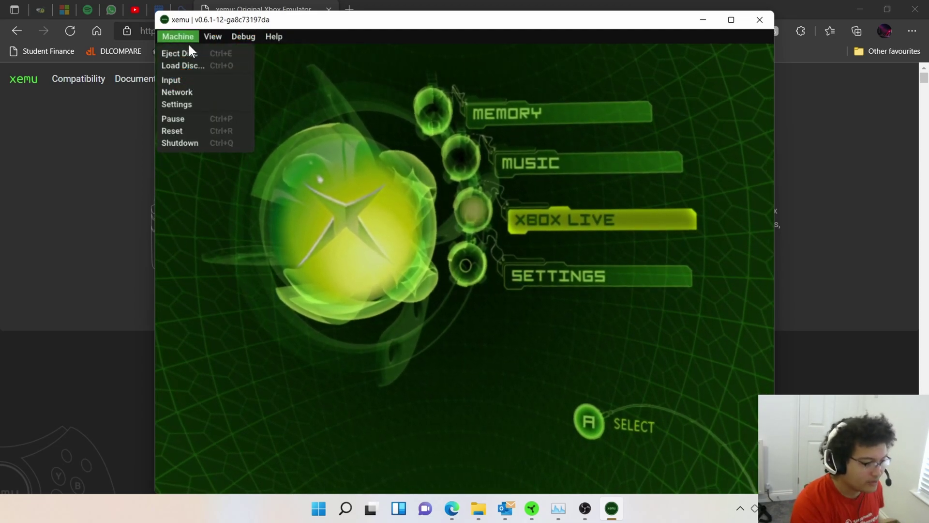
{"action": "left_click", "coordinate": [186, 66]}
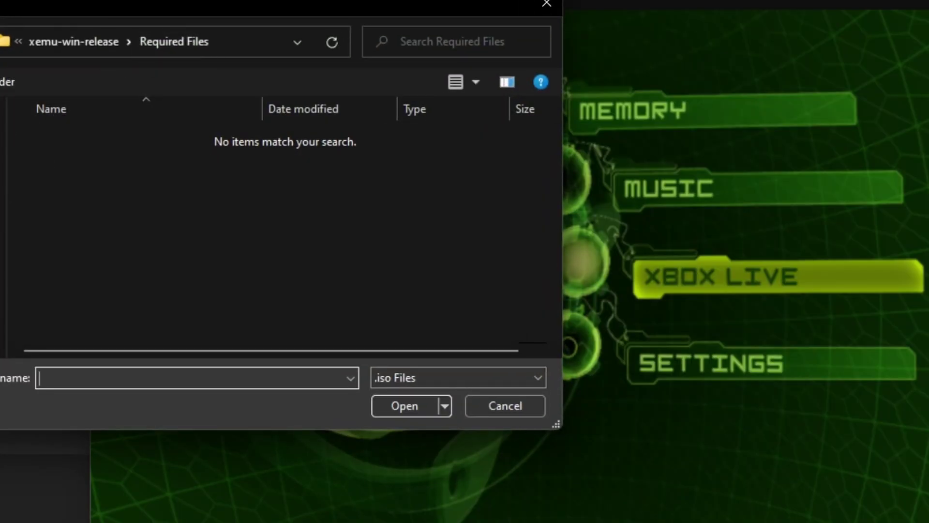
{"action": "key", "text": "alt+Up"}
{"action": "key", "text": "alt+Up"}
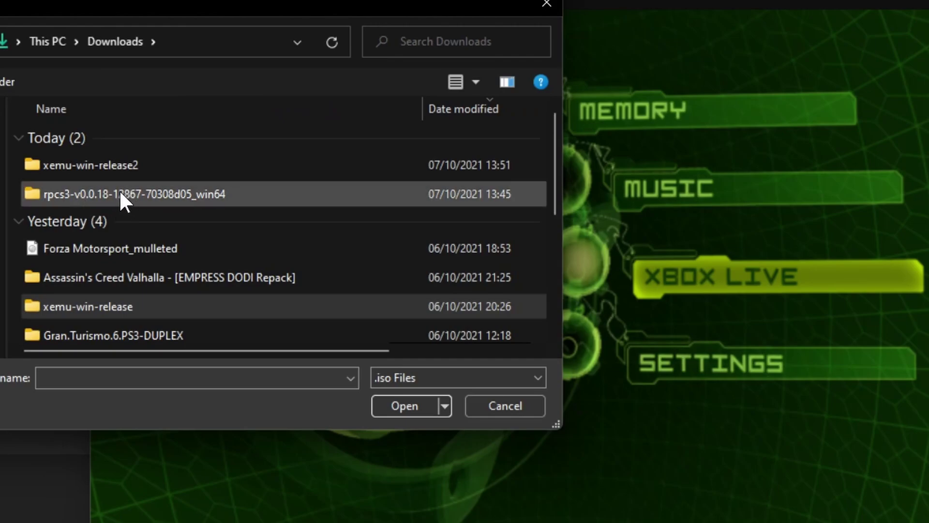
{"action": "left_click", "coordinate": [118, 245]}
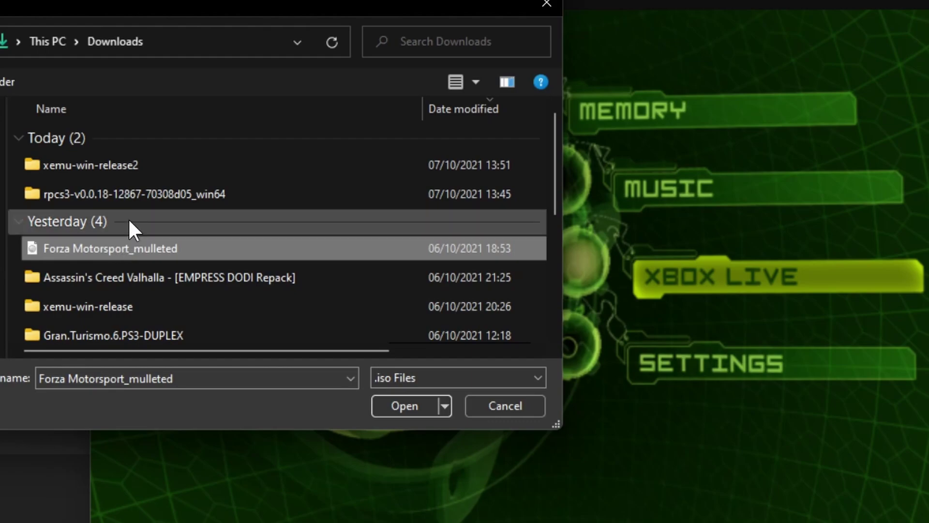
{"action": "double_click", "coordinate": [125, 305]}
{"action": "left_click", "coordinate": [97, 174]}
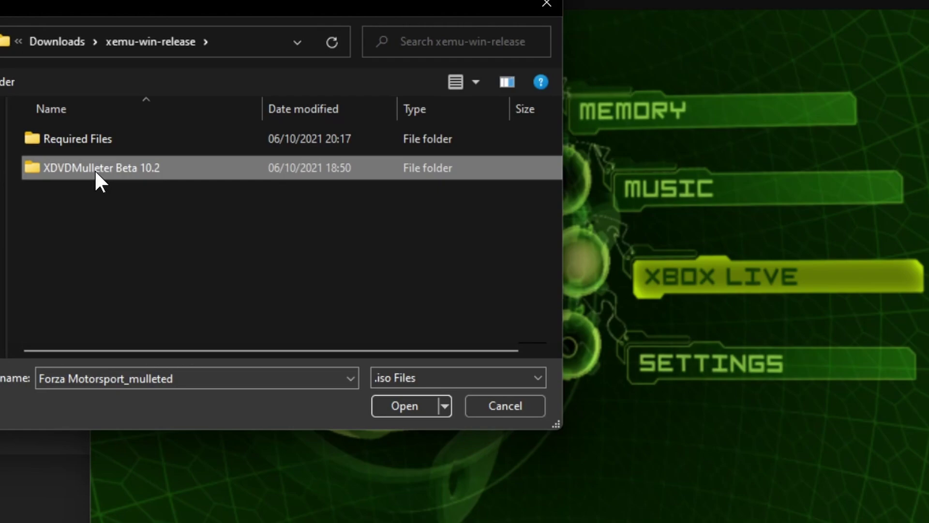
{"action": "left_click", "coordinate": [550, 6]}
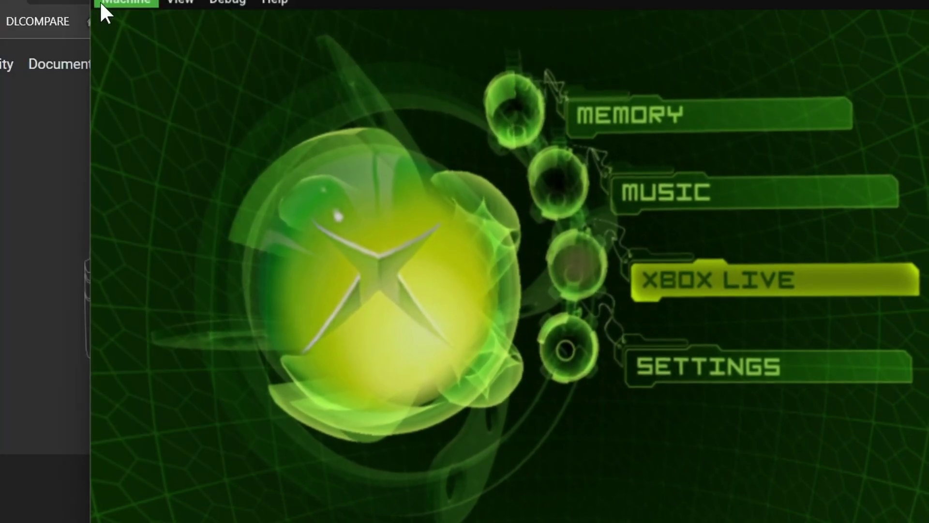
- Load the Forza Motorsport_mulleted disc image from the Downloads folder into the emulated console
{"action": "left_click", "coordinate": [102, 2]}
{"action": "left_click", "coordinate": [140, 44]}
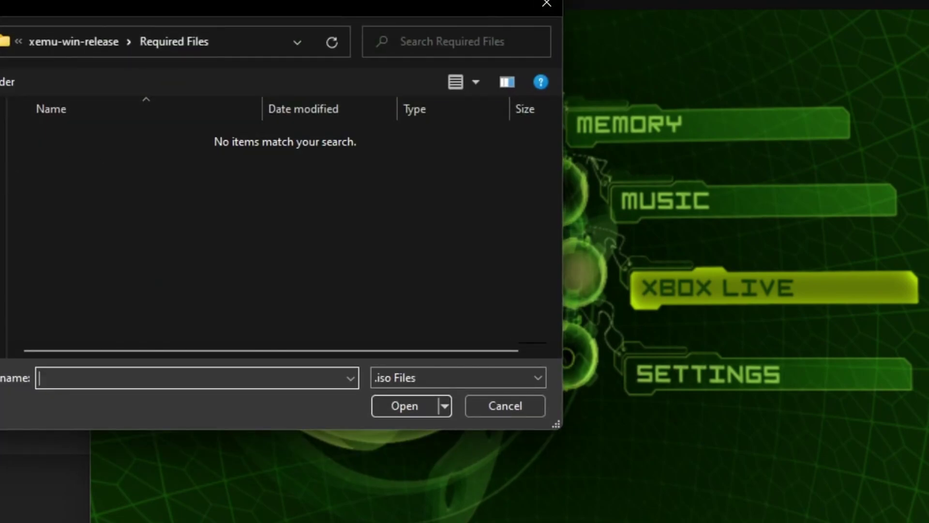
{"action": "key", "text": "alt+Up"}
{"action": "key", "text": "alt+Up"}
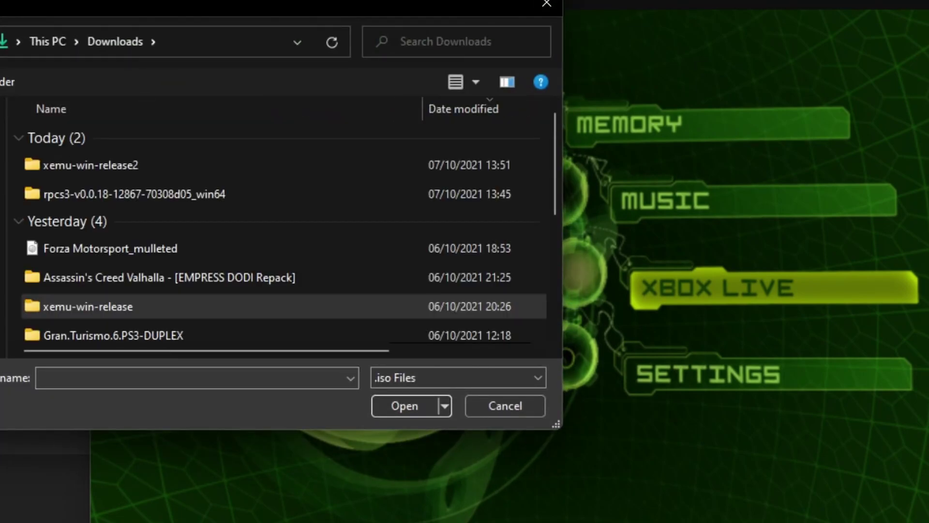
{"action": "left_click", "coordinate": [94, 251]}
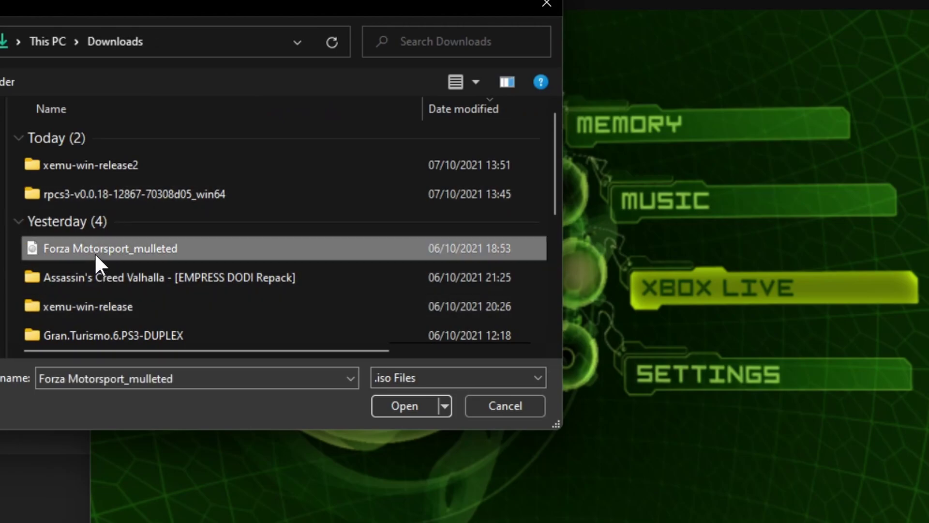
{"action": "left_click", "coordinate": [418, 406]}
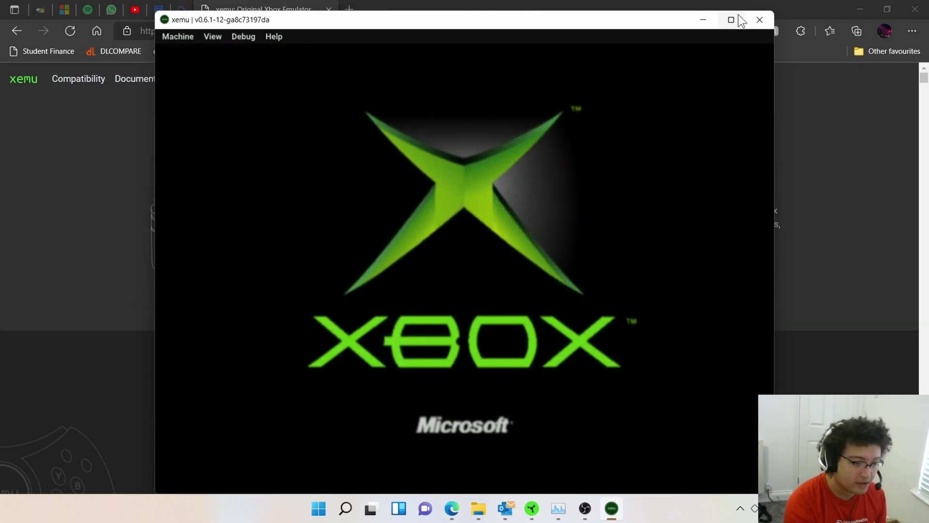
- Maximize the xemu window and switch the running game to fullscreen
{"action": "left_click", "coordinate": [737, 19]}
{"action": "left_click", "coordinate": [67, 25]}
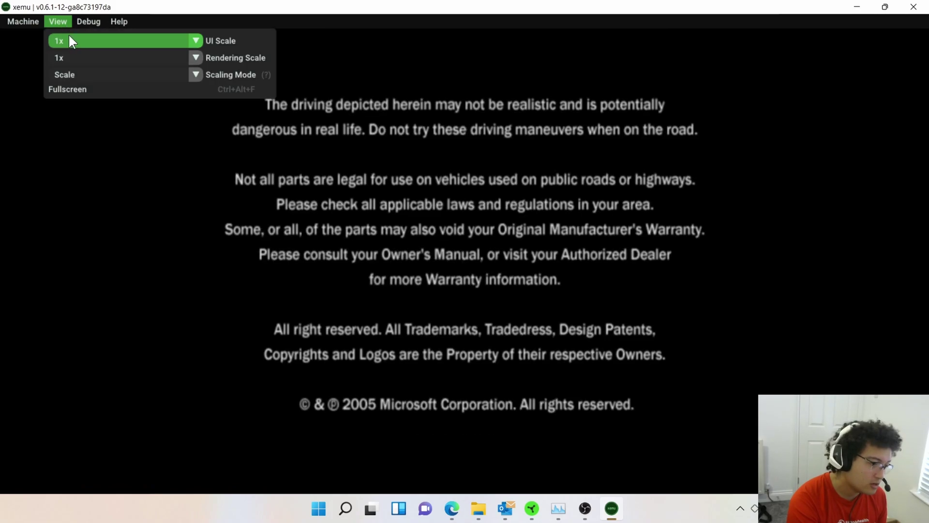
{"action": "left_click", "coordinate": [77, 88]}
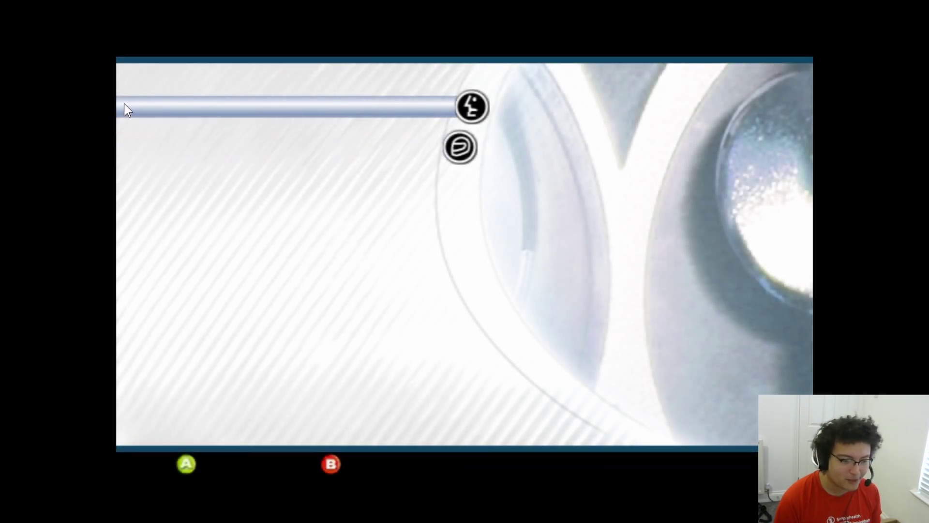
- Enter the steering-wheel race mode from the game's main menu and choose the Silverstone II circuit
{"action": "key", "text": "Return"}
{"action": "key", "text": "Escape"}
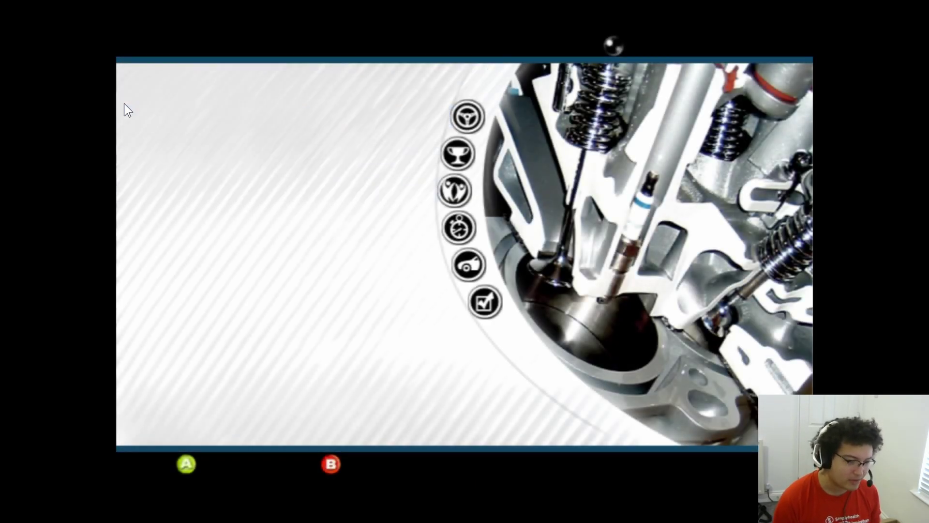
{"action": "key", "text": "Return"}
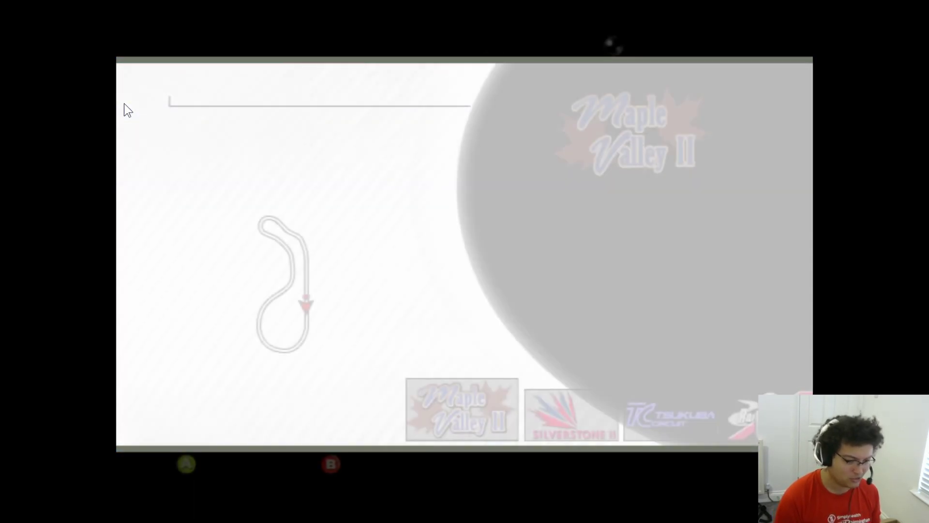
{"action": "key", "text": "Right"}
{"action": "key", "text": "Right"}
{"action": "key", "text": "Left"}
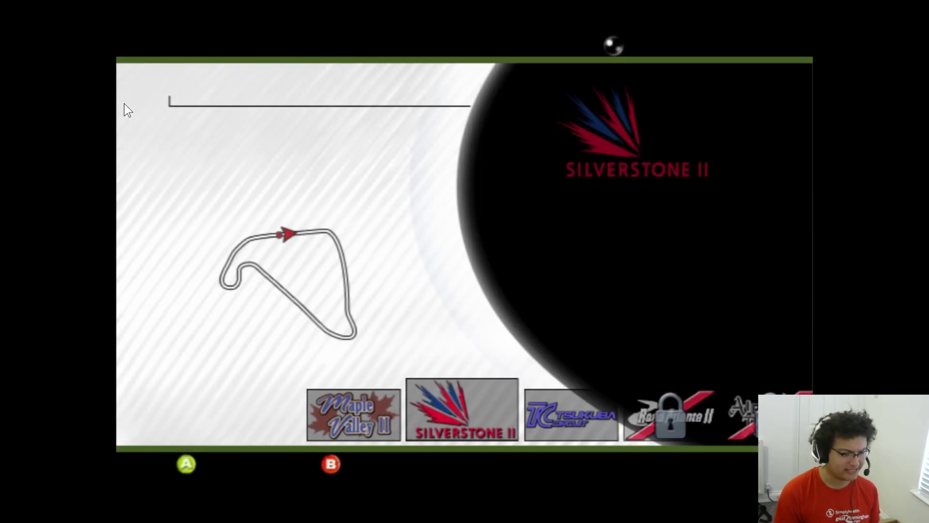
{"action": "key", "text": "Return"}
- Accept the preselected car class and the blue Honda rated D4, and start loading the Silverstone II race
{"action": "key", "text": "Return"}
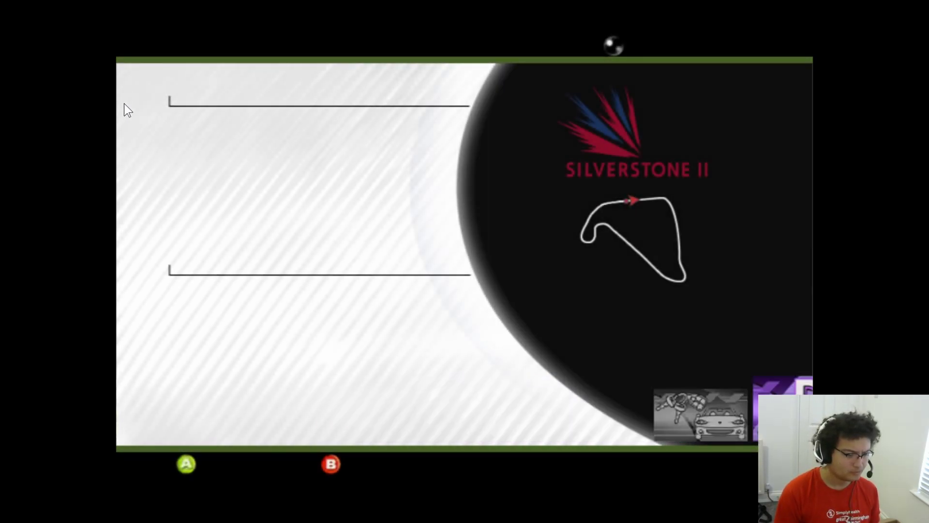
{"action": "key", "text": "Return"}
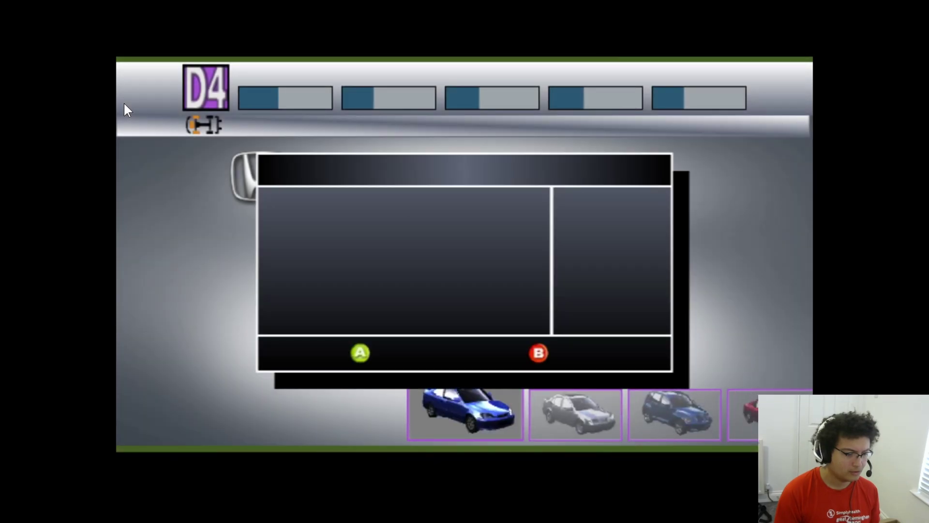
{"action": "key", "text": "Return"}
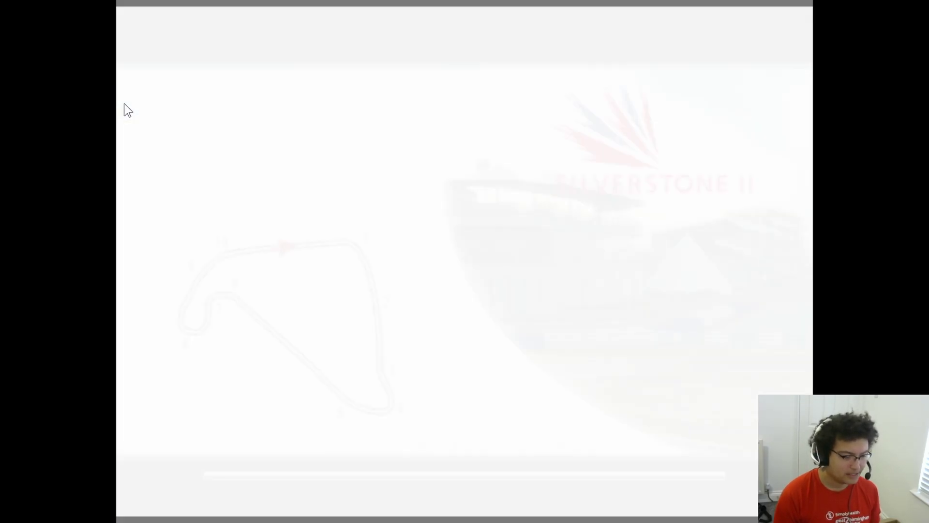